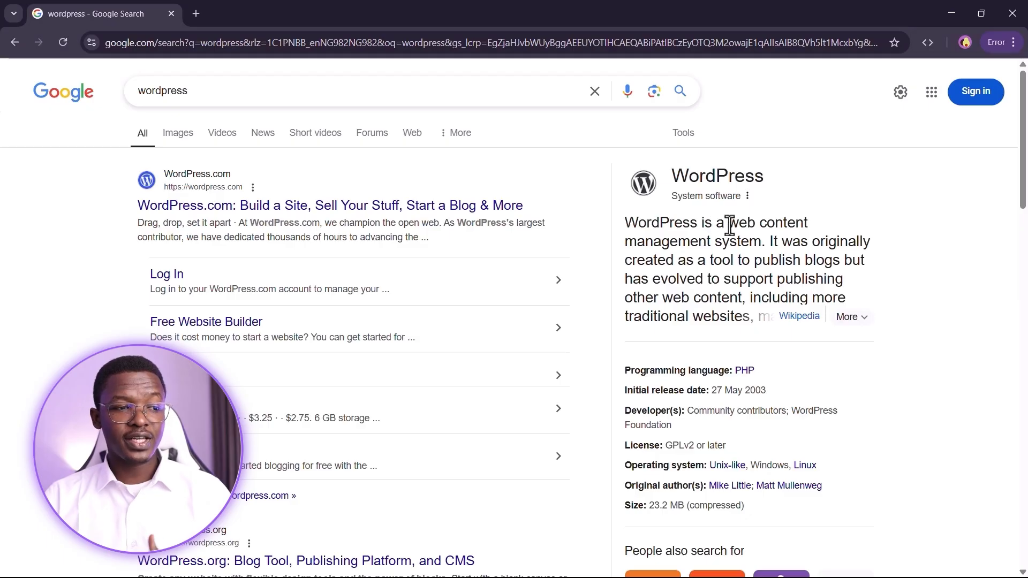
- Highlight the 'web content management system' phrase in the description, then deselect it and scroll down
{"action": "left_click_drag", "start_coordinate": [730, 222], "coordinate": [764, 242]}
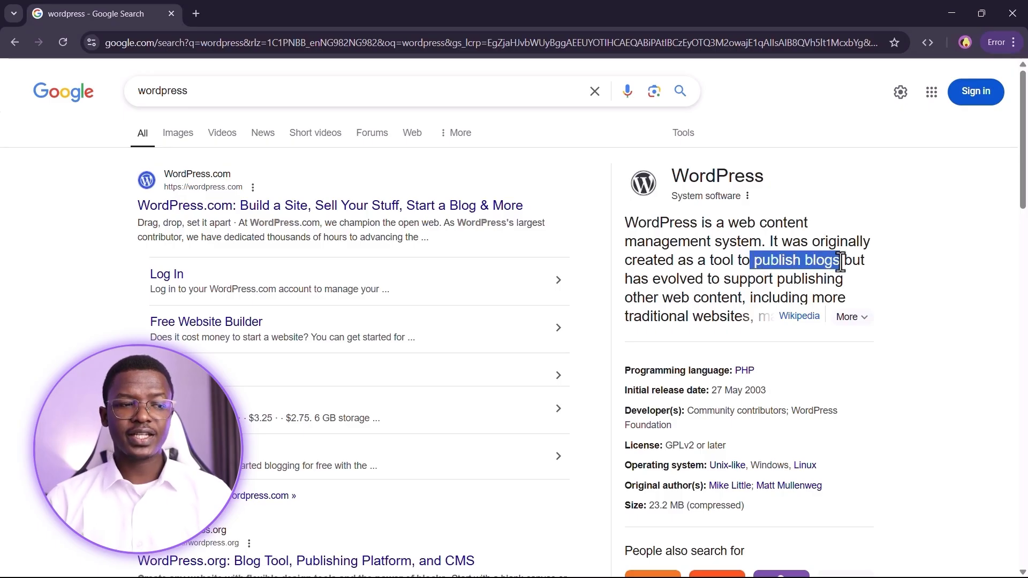
{"action": "left_click", "coordinate": [961, 262]}
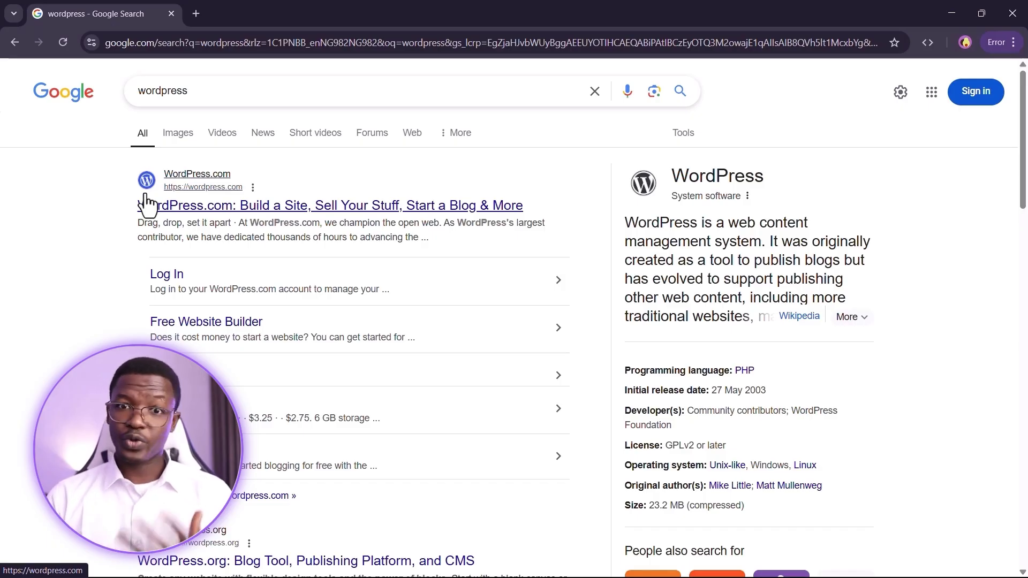
{"action": "scroll", "coordinate": [146, 205], "scroll_direction": "down", "scroll_amount": 8}
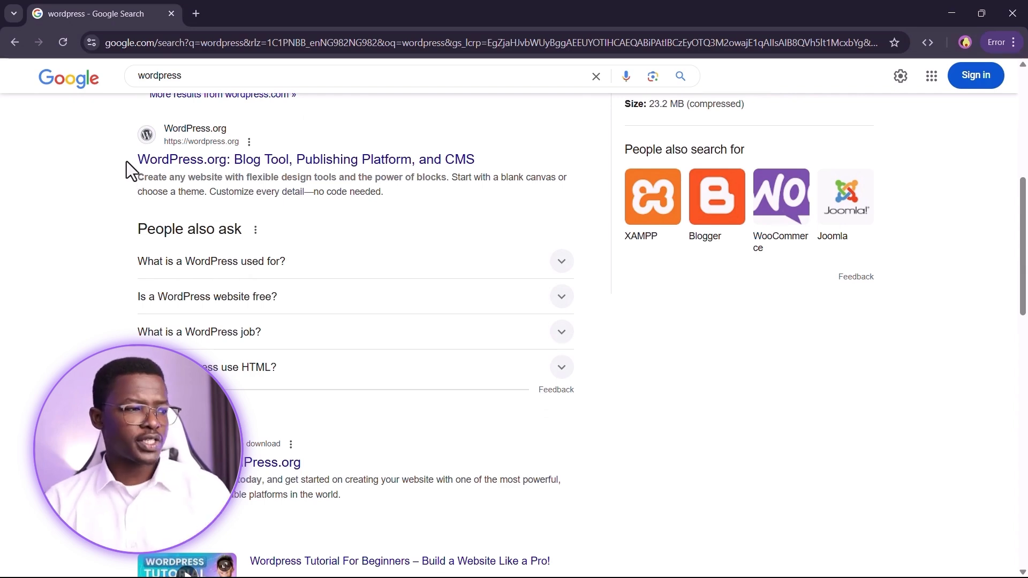
- Open the WordPress.org result and go to the Get WordPress page offering WordPress 6.7.2
{"action": "left_click", "coordinate": [198, 160]}
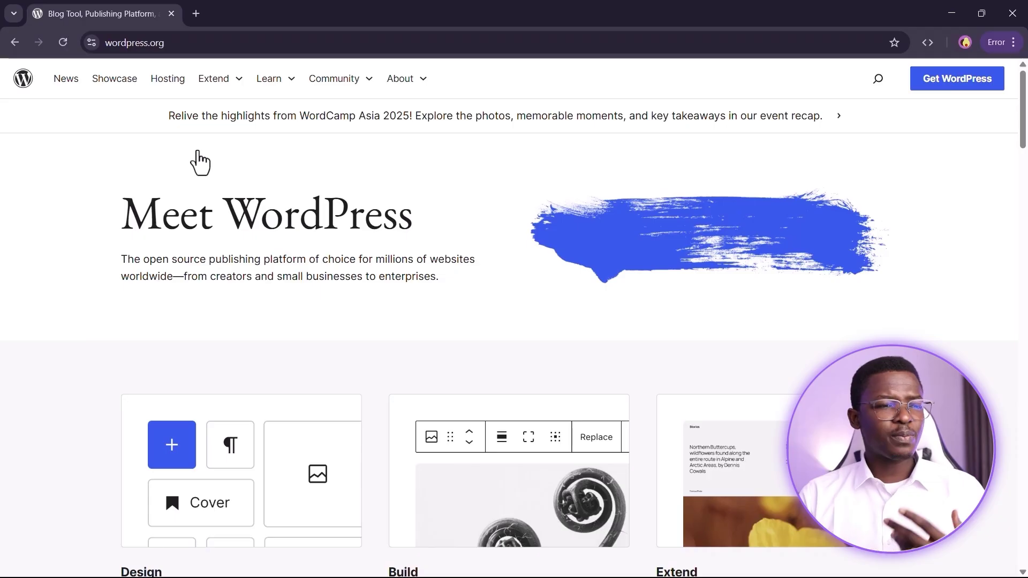
{"action": "left_click", "coordinate": [949, 88]}
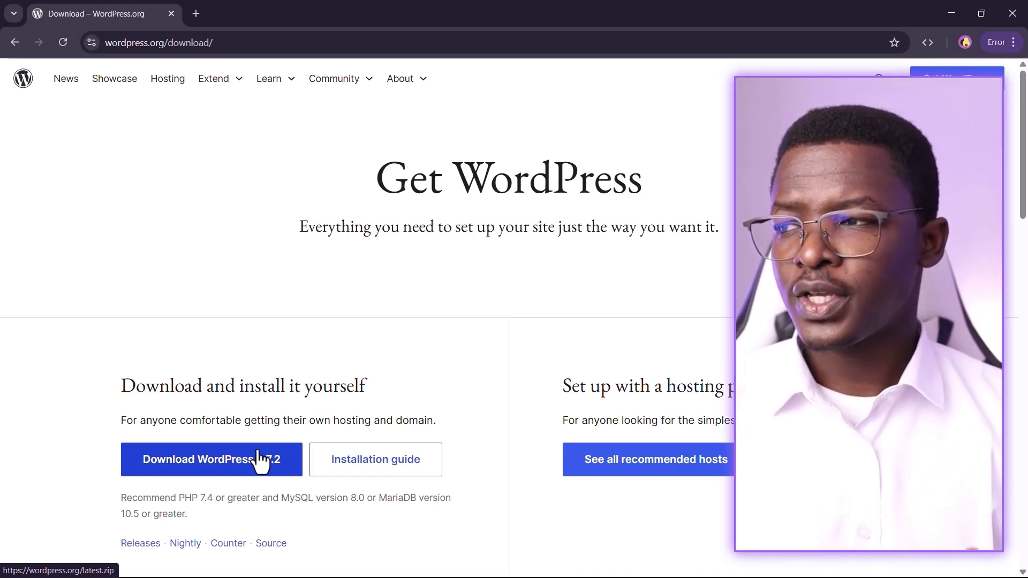
{"action": "scroll", "coordinate": [214, 375], "scroll_direction": "down", "scroll_amount": 2}
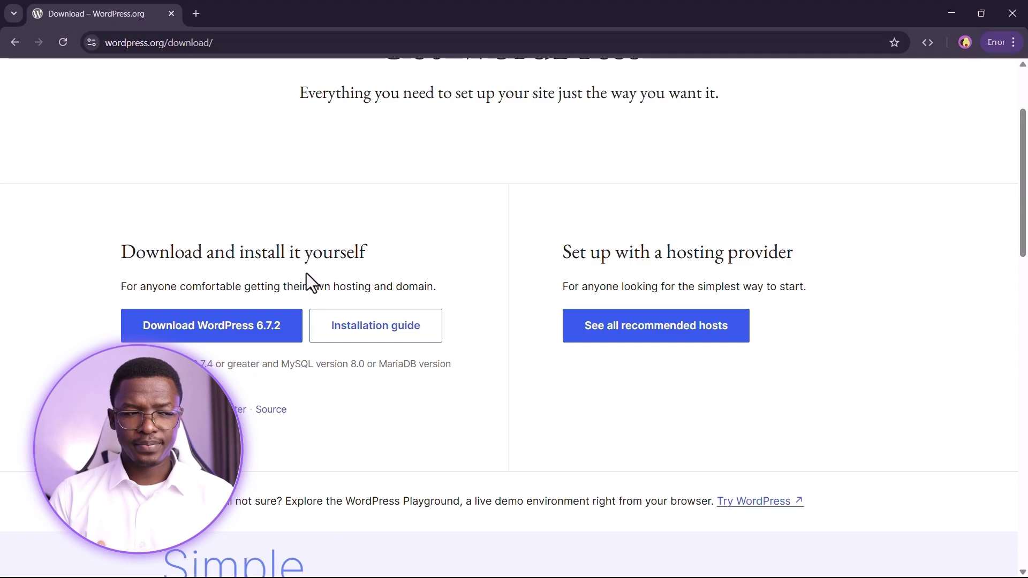
- Open the recommended WordPress hosts list and scroll to Hostinger's managed hosting offer
{"action": "left_click", "coordinate": [642, 337]}
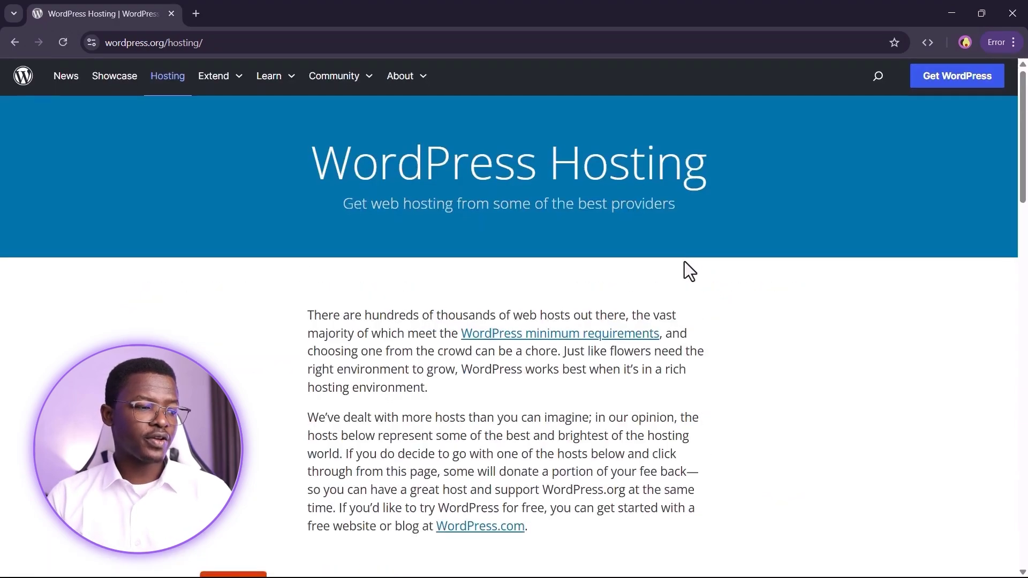
{"action": "scroll", "coordinate": [684, 262], "scroll_direction": "down", "scroll_amount": 13}
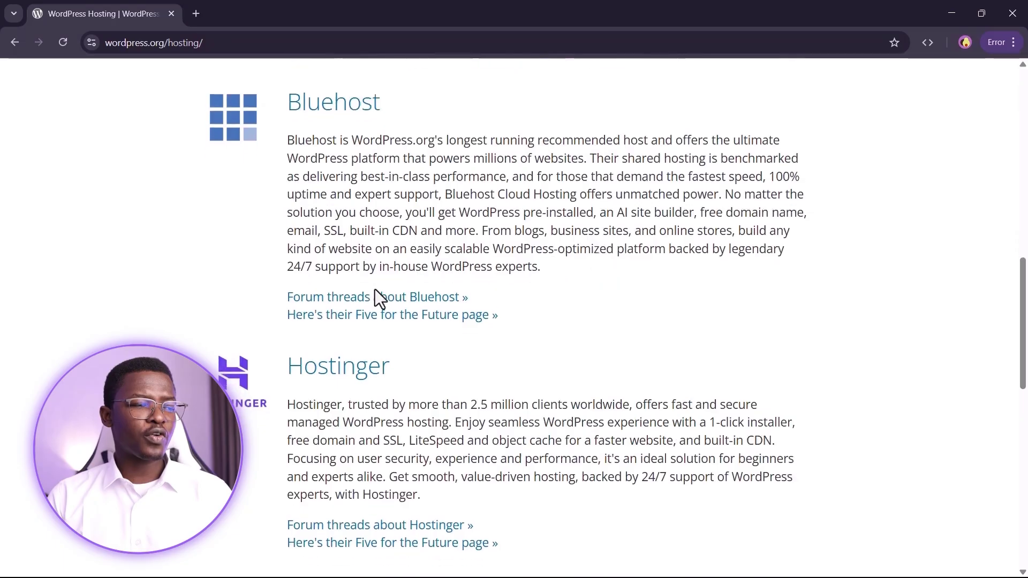
{"action": "scroll", "coordinate": [375, 262], "scroll_direction": "down", "scroll_amount": 3}
{"action": "scroll", "coordinate": [771, 311], "scroll_direction": "down", "scroll_amount": 3}
{"action": "scroll", "coordinate": [795, 316], "scroll_direction": "up", "scroll_amount": 3}
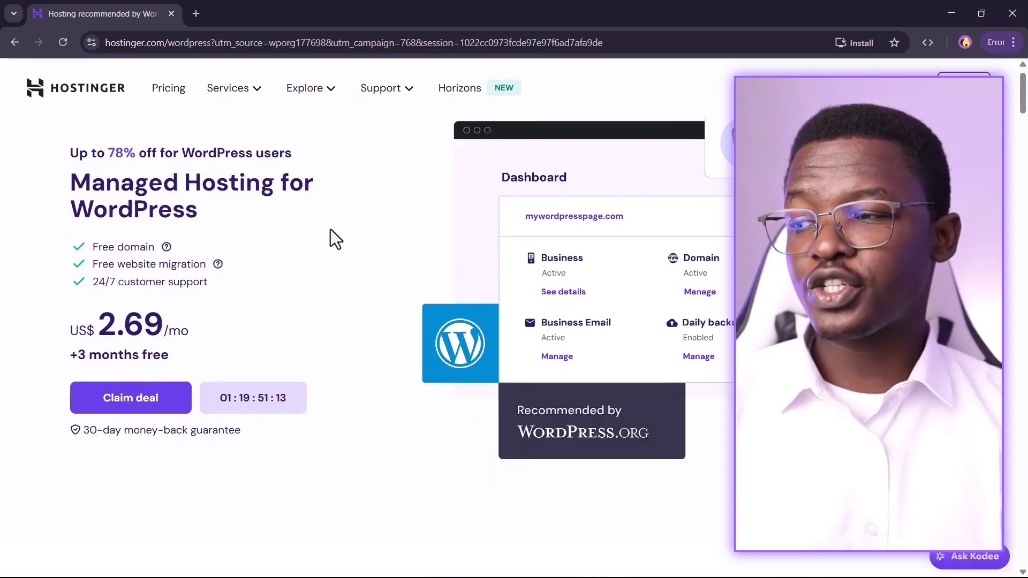
{"action": "left_click_drag", "start_coordinate": [213, 295], "coordinate": [33, 302]}
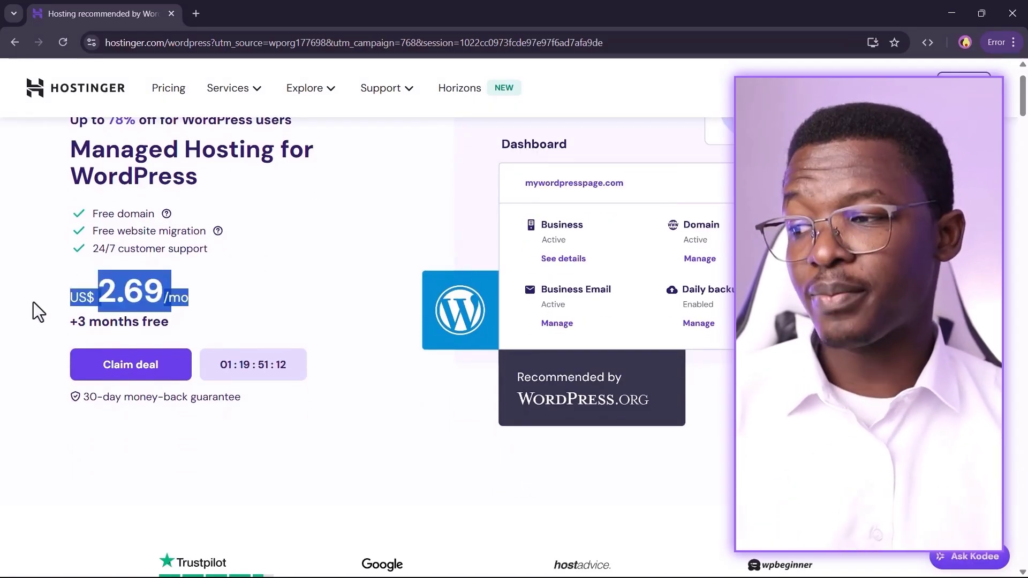
{"action": "left_click", "coordinate": [33, 303]}
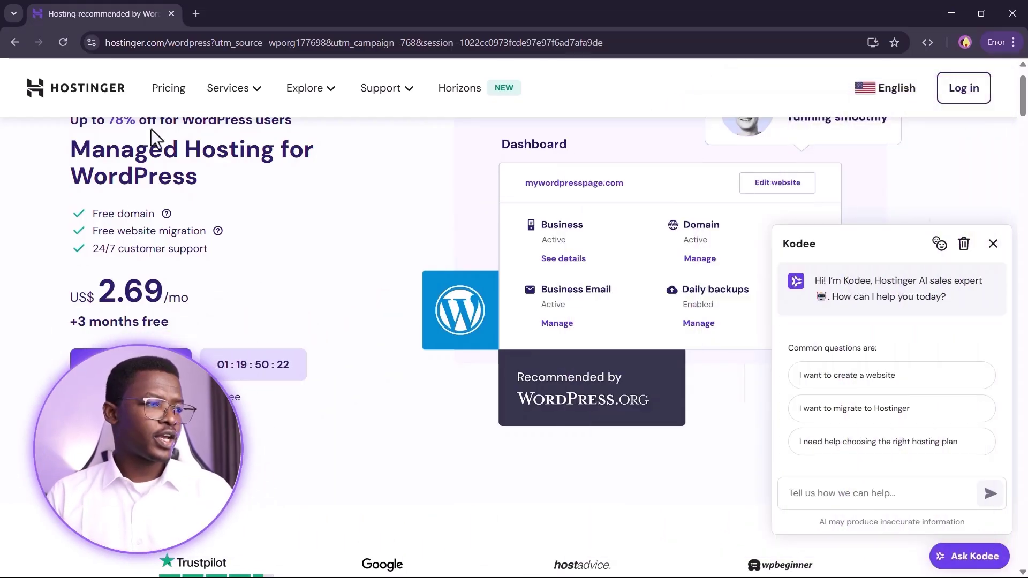
{"action": "left_click", "coordinate": [196, 14]}
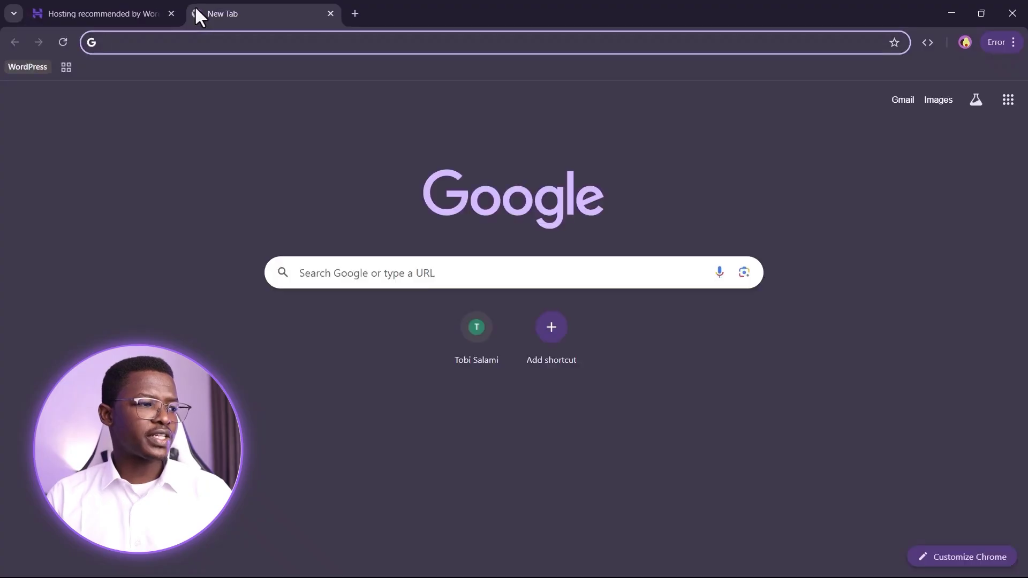
{"action": "left_click", "coordinate": [212, 43]}
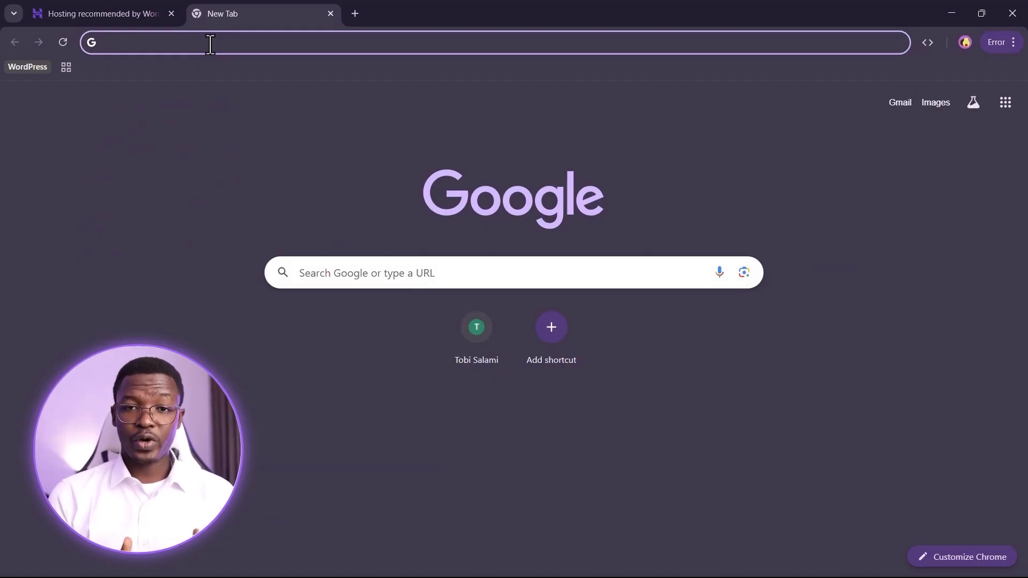
{"action": "type", "text": "crocoblock.com"}
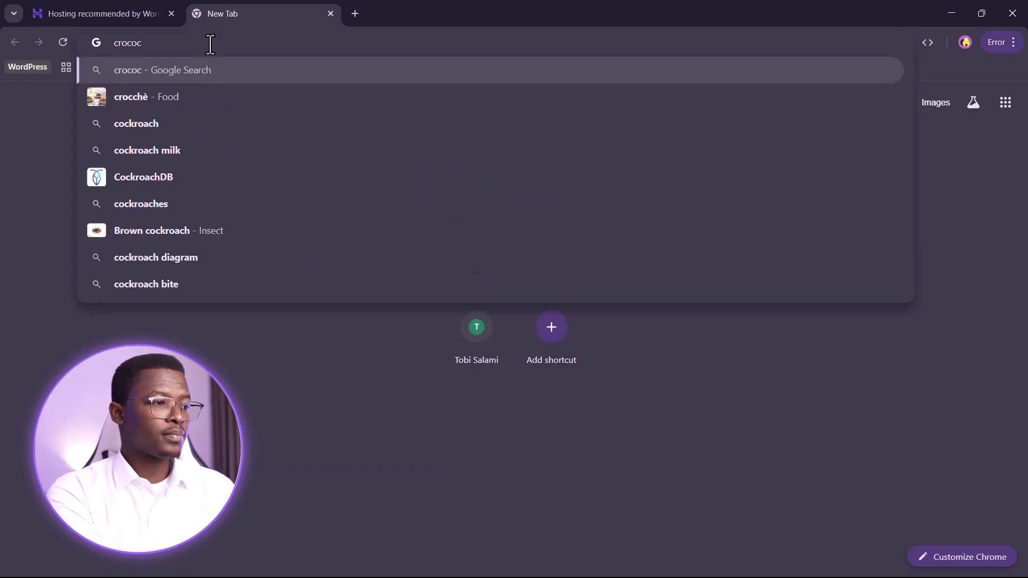
{"action": "key", "text": "Return"}
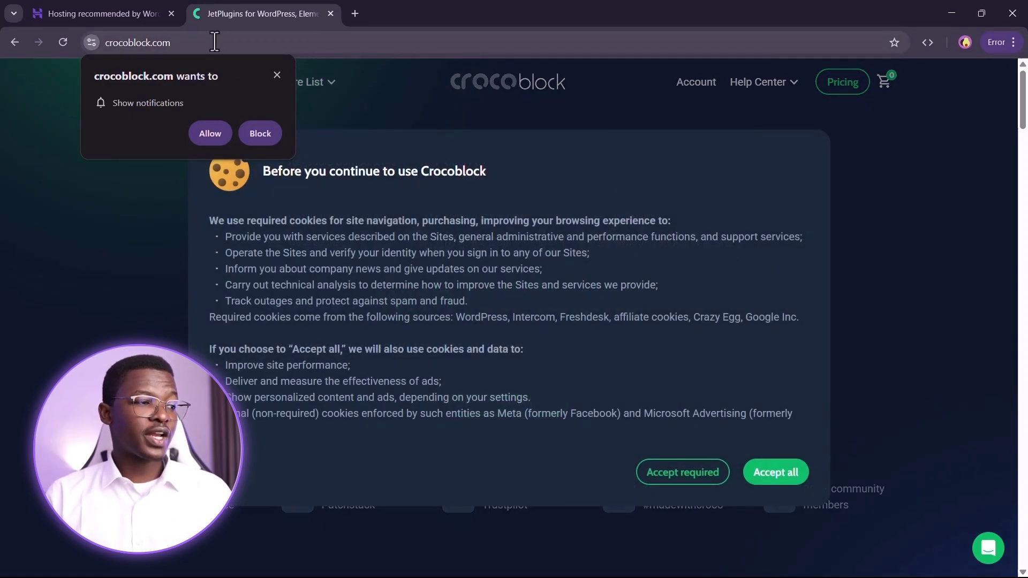
{"action": "left_click", "coordinate": [107, 43]}
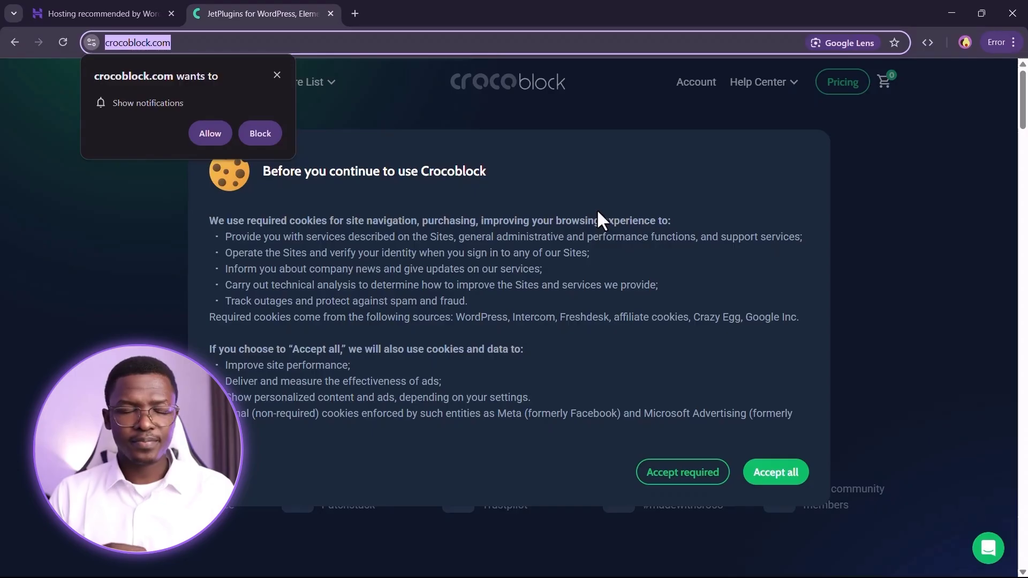
{"action": "left_click", "coordinate": [331, 14]}
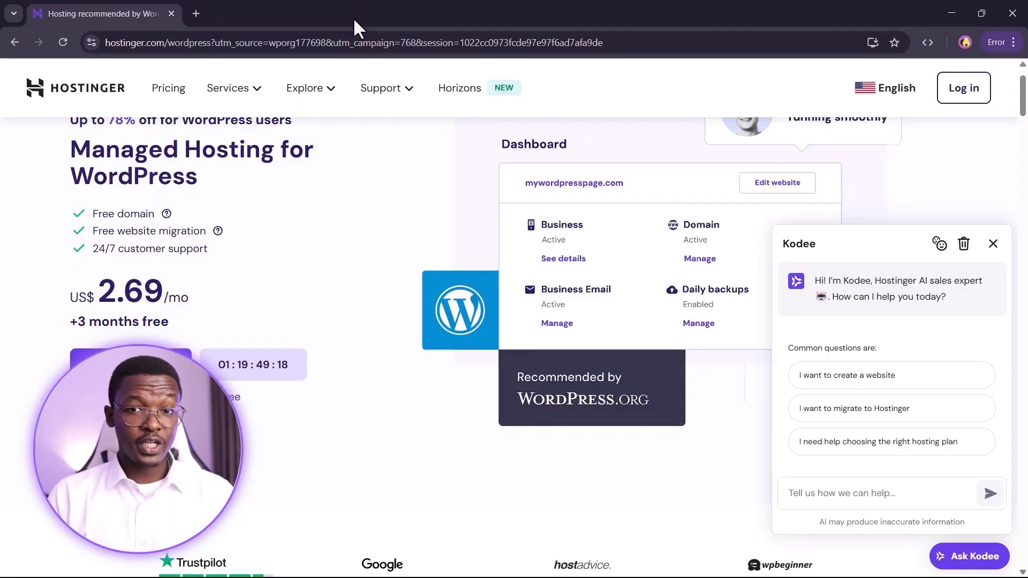
{"action": "left_click_drag", "start_coordinate": [120, 213], "coordinate": [163, 214]}
{"action": "scroll", "coordinate": [272, 94], "scroll_direction": "up", "scroll_amount": 2}
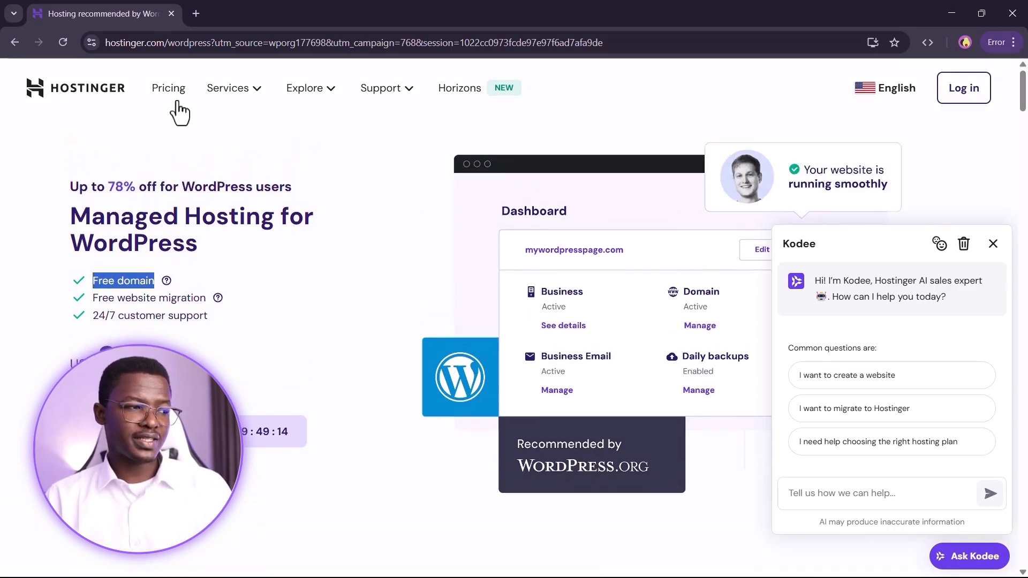
{"action": "left_click", "coordinate": [69, 218]}
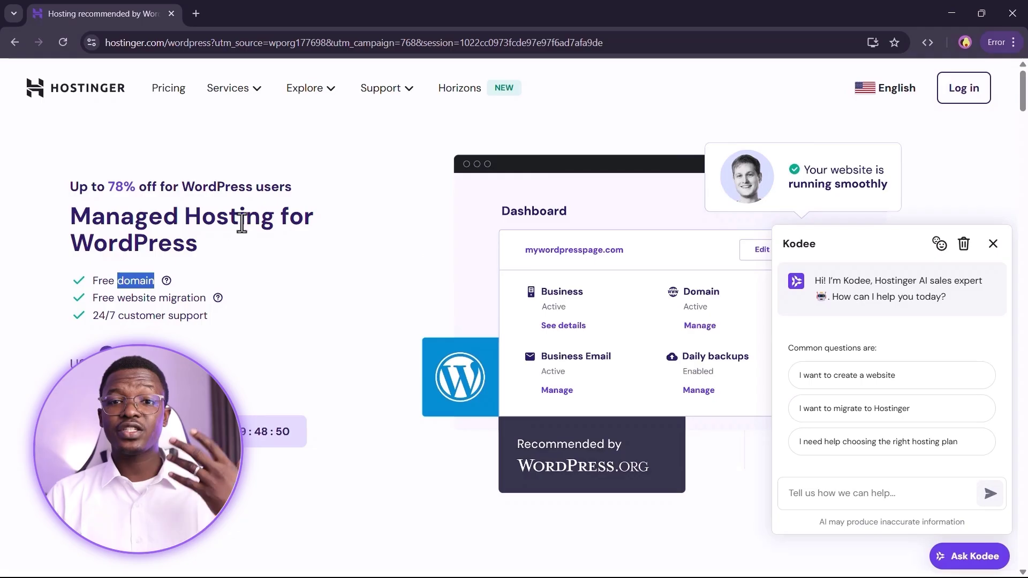
{"action": "double_click", "coordinate": [244, 217]}
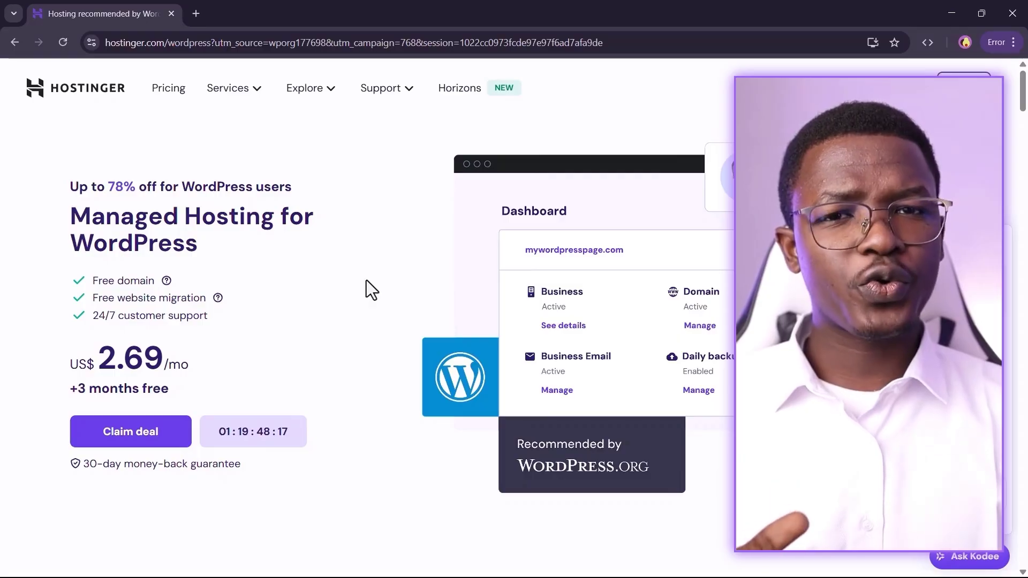
{"action": "scroll", "coordinate": [346, 284], "scroll_direction": "down", "scroll_amount": 5}
{"action": "scroll", "coordinate": [342, 368], "scroll_direction": "down", "scroll_amount": 5}
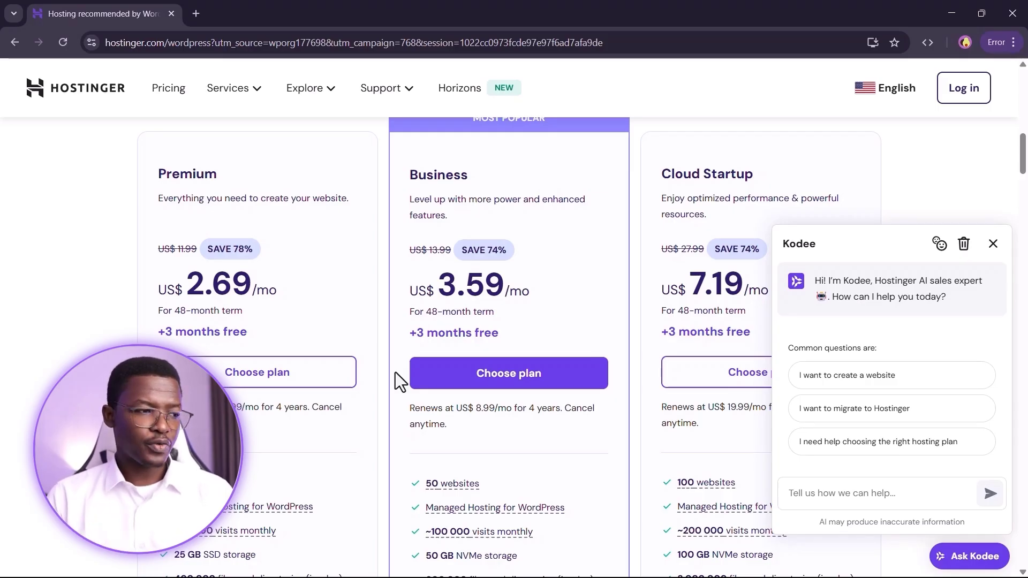
{"action": "scroll", "coordinate": [395, 371], "scroll_direction": "up", "scroll_amount": 15}
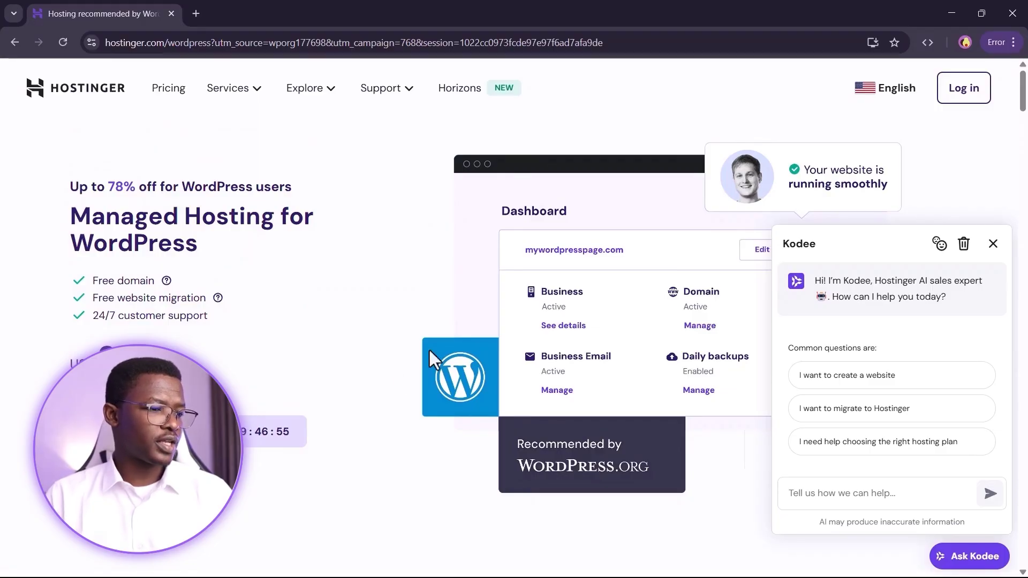
- Search Google for 'local wp' in a new tab and open the localwp.com result
{"action": "left_click", "coordinate": [193, 10]}
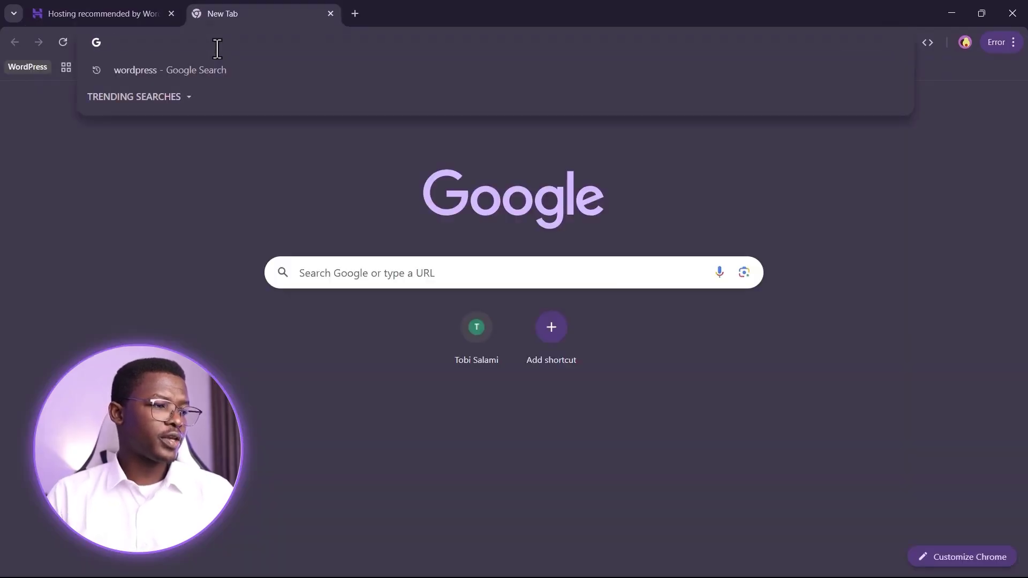
{"action": "type", "text": "local wp"}
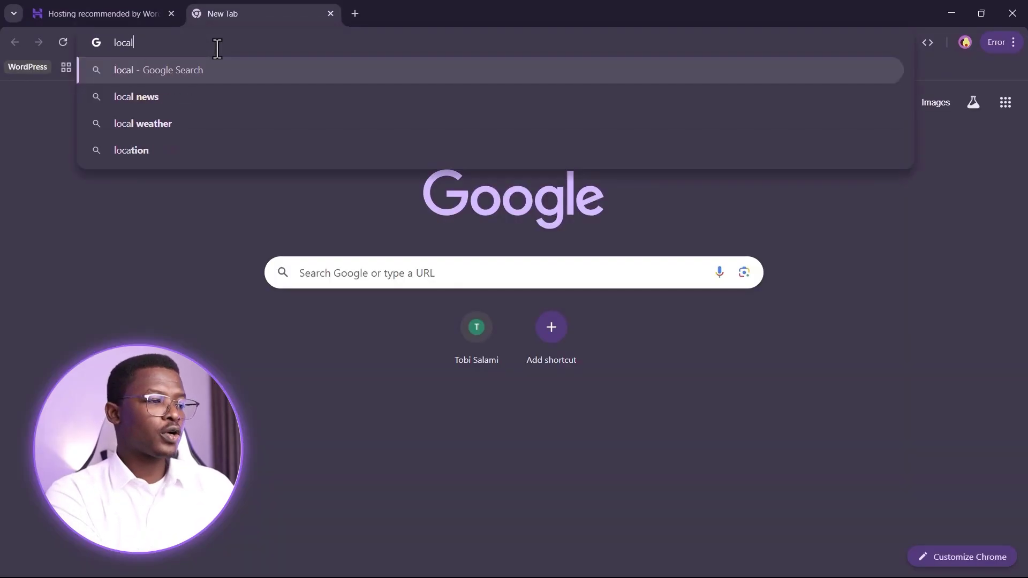
{"action": "key", "text": "Return"}
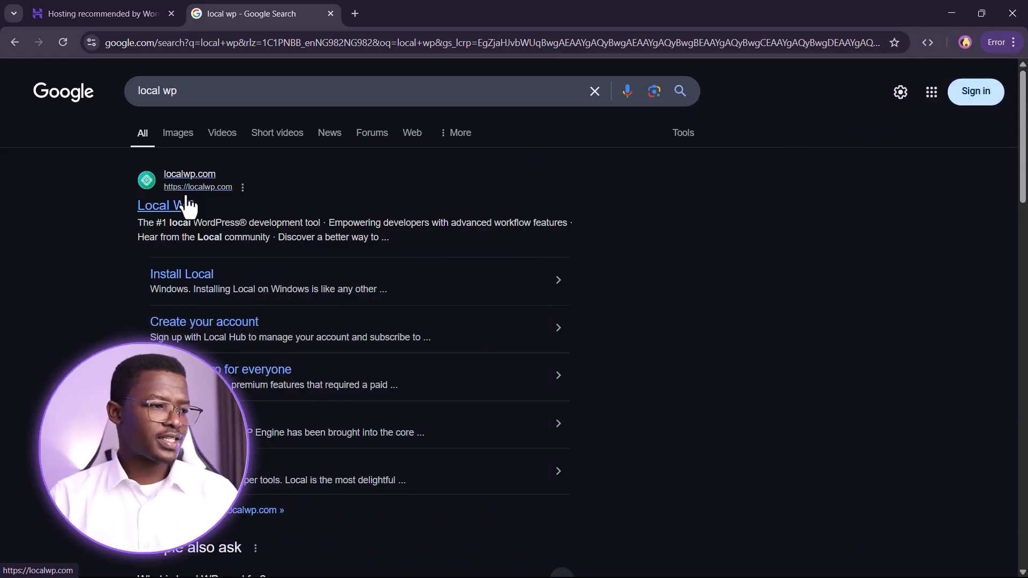
{"action": "left_click", "coordinate": [188, 206]}
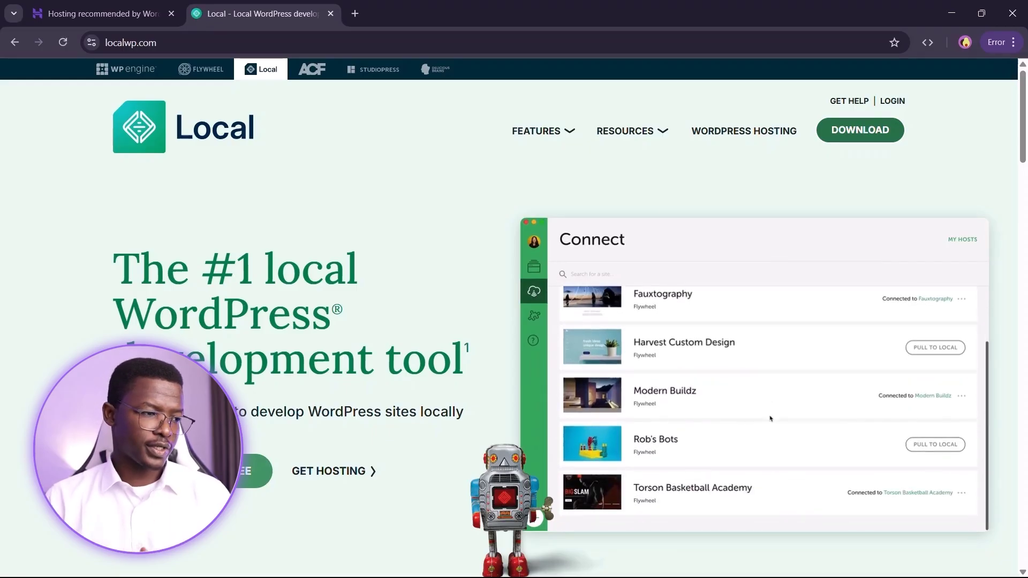
- In the Download Local form, choose Windows and fill in the first and last name
{"action": "left_click", "coordinate": [193, 471]}
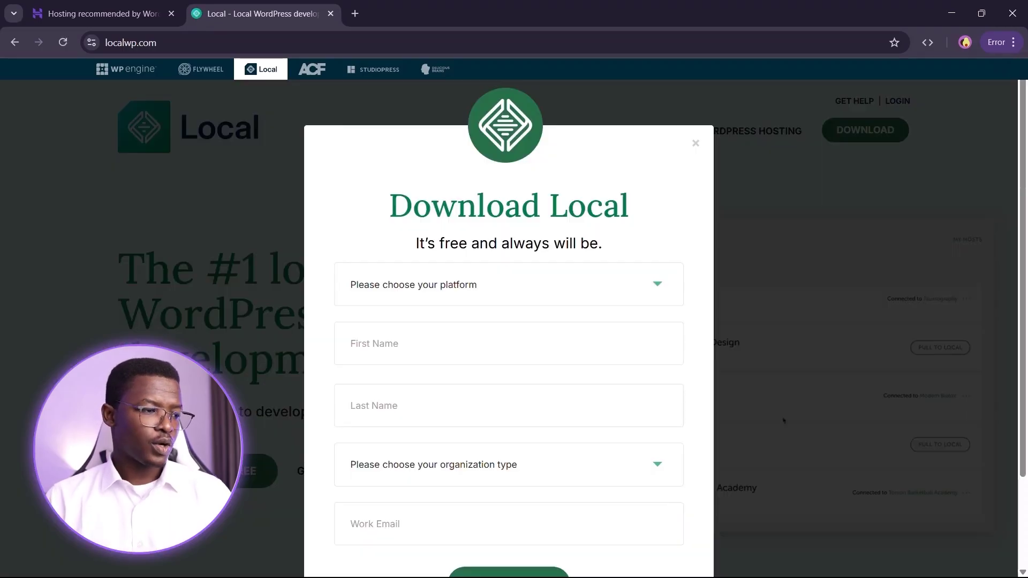
{"action": "left_click", "coordinate": [453, 293]}
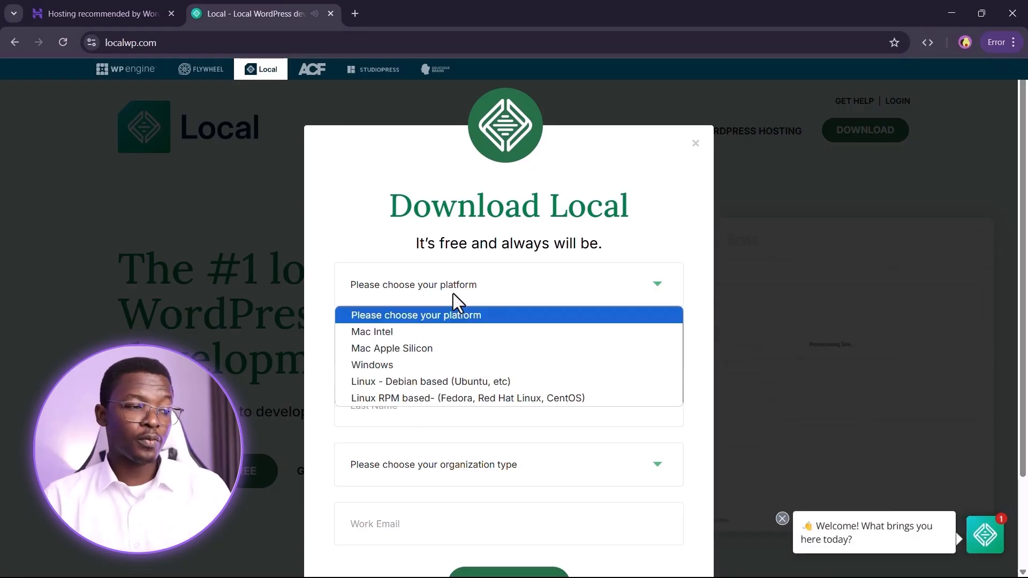
{"action": "left_click", "coordinate": [432, 366]}
{"action": "left_click", "coordinate": [429, 352]}
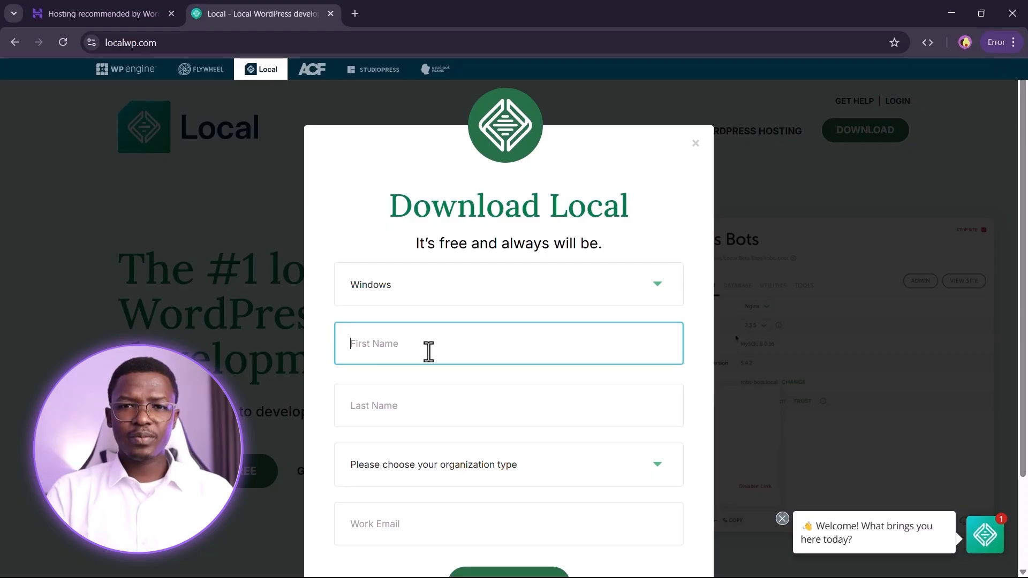
{"action": "type", "text": "Tobi"}
{"action": "key", "text": "Tab"}
{"action": "key", "text": "BackSpace"}
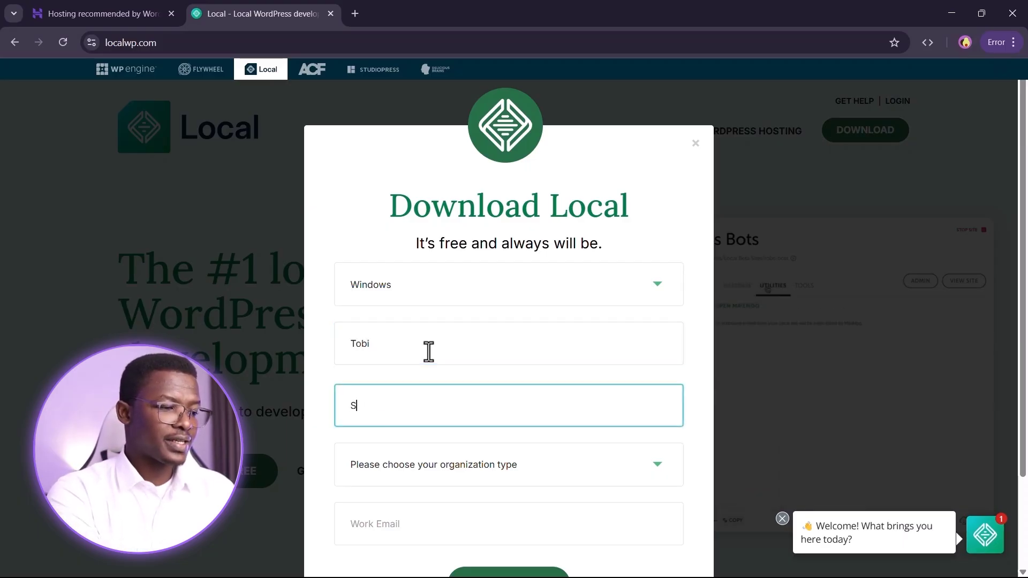
{"action": "type", "text": "Salami"}
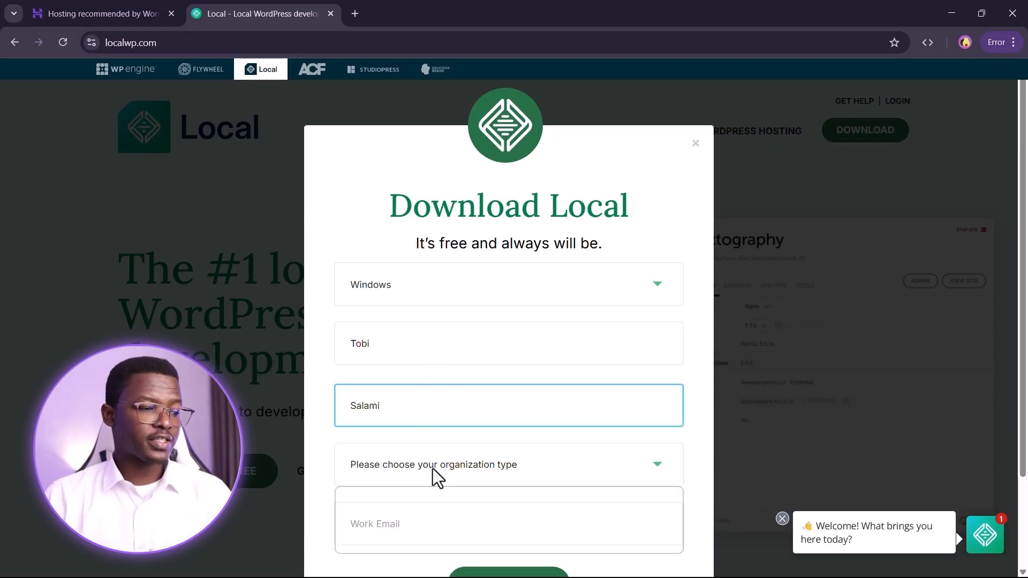
- Choose Independent Freelancer/Consultant, enter the work e-mail, and submit with GET IT NOW!
{"action": "left_click", "coordinate": [432, 469]}
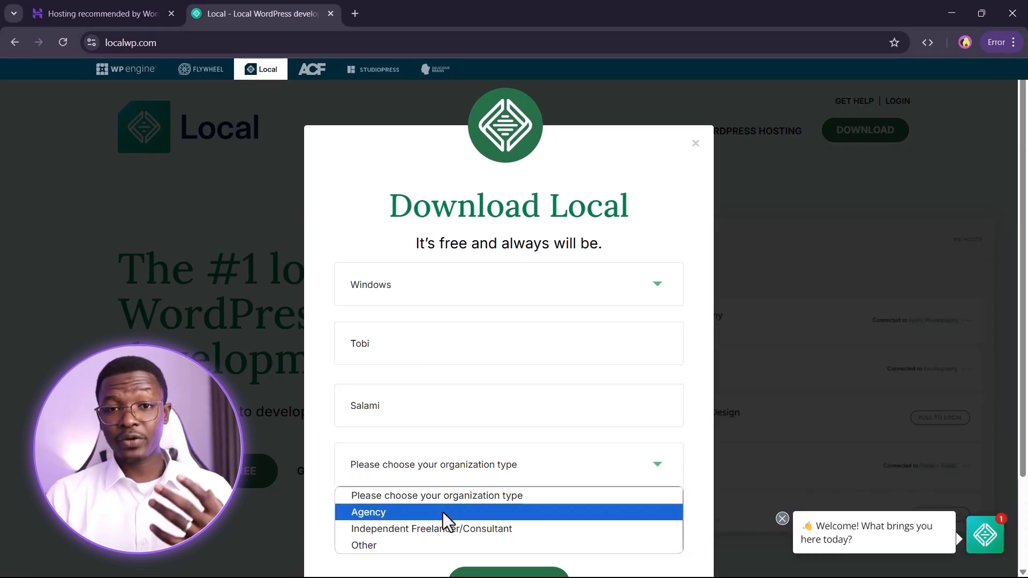
{"action": "left_click", "coordinate": [438, 530]}
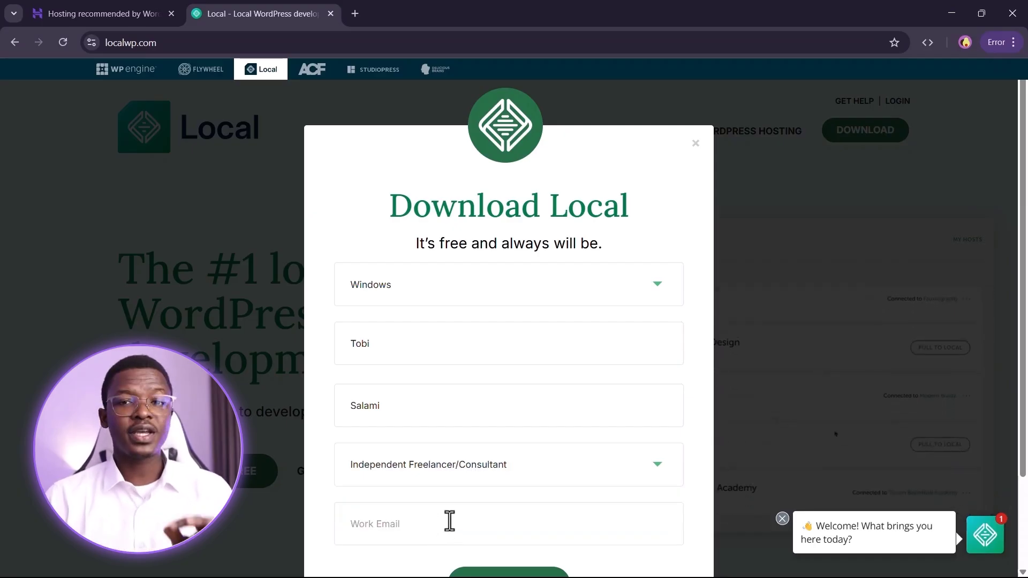
{"action": "scroll", "coordinate": [450, 521], "scroll_direction": "down", "scroll_amount": 2}
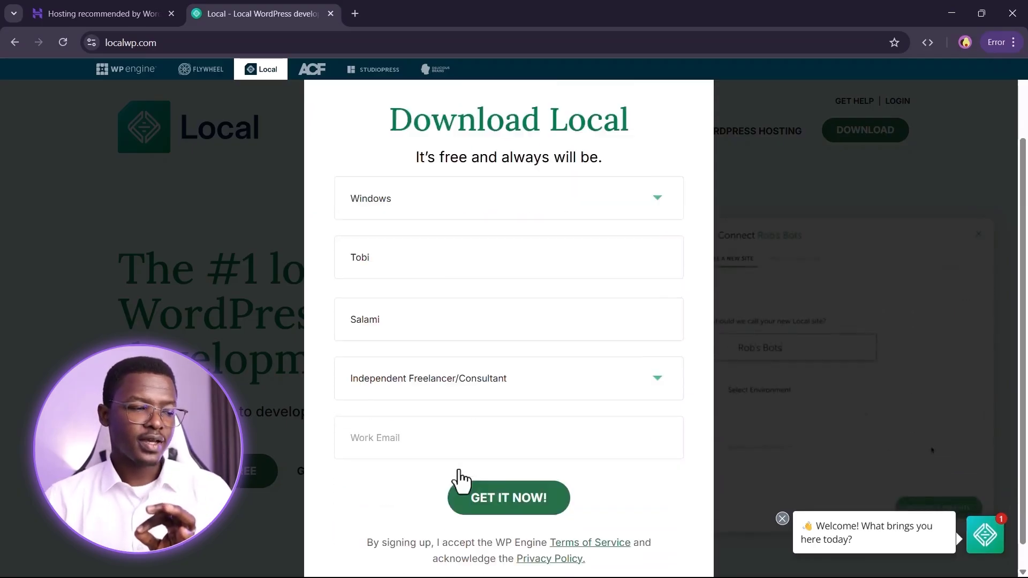
{"action": "left_click", "coordinate": [397, 406]}
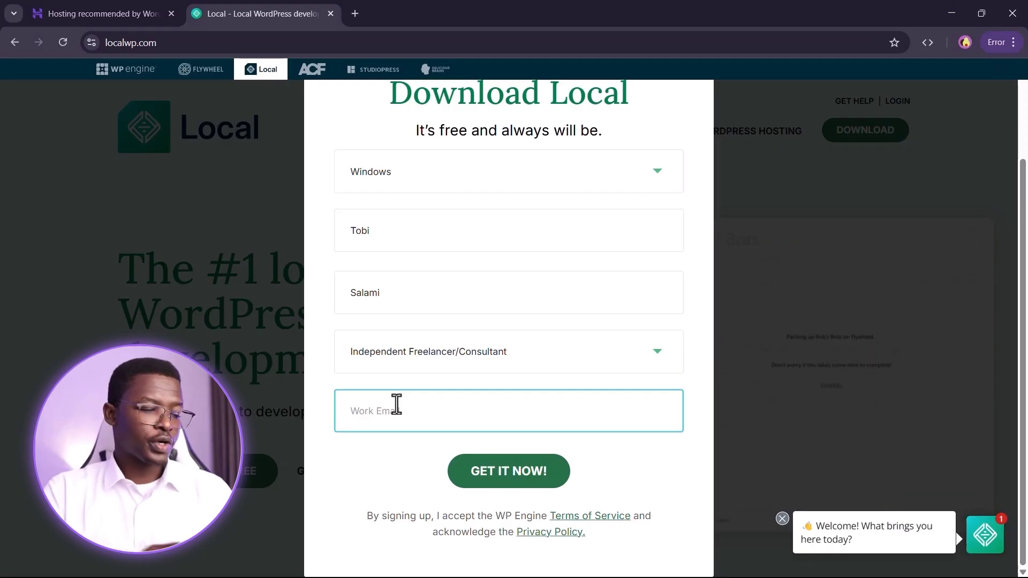
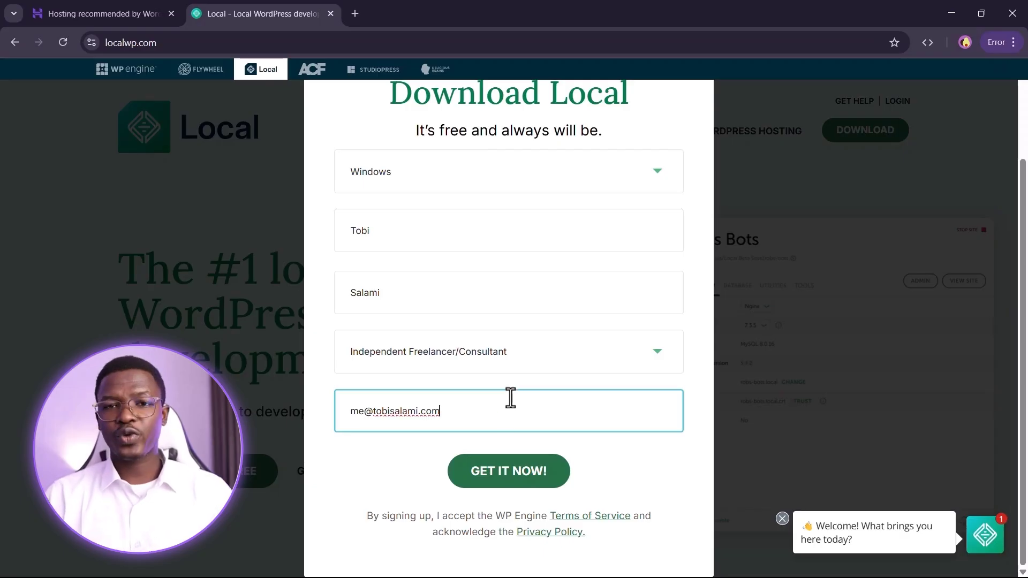
{"action": "left_click", "coordinate": [522, 476]}
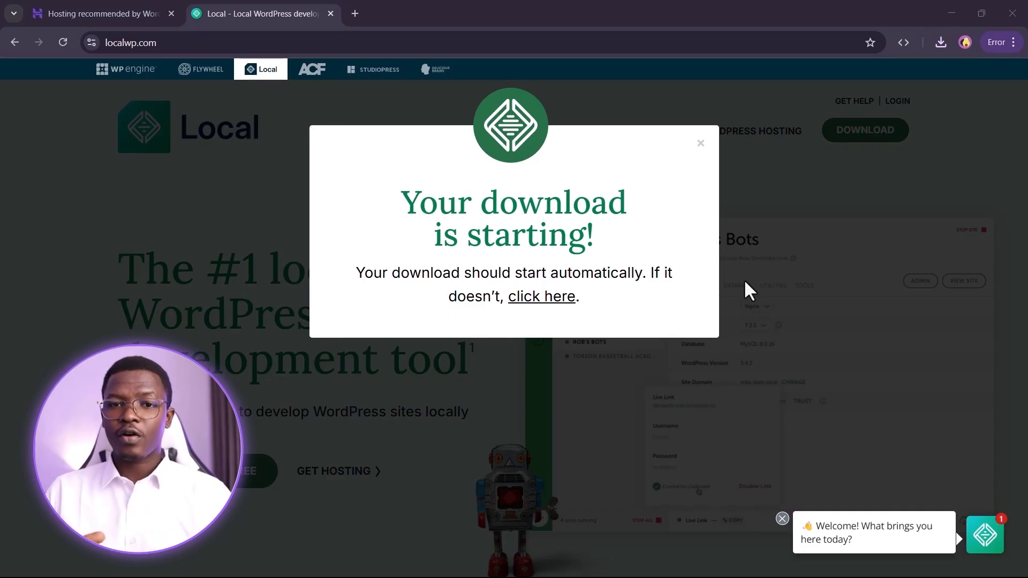
- Search 'DevKinsta' in a new tab, open the kinsta.com homepage, then return to the Local tab
{"action": "left_click", "coordinate": [348, 14]}
{"action": "type", "text": "Dev"}
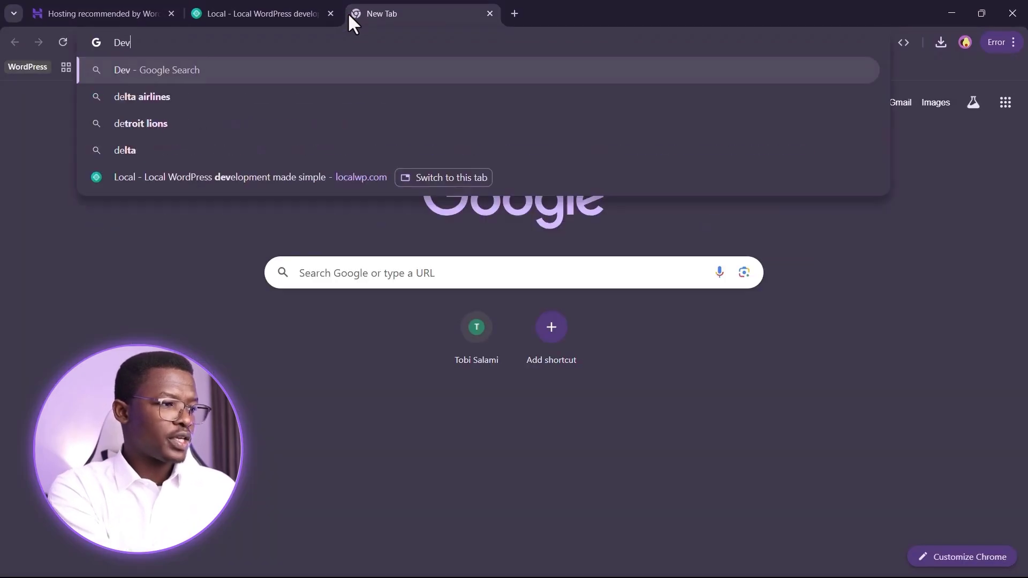
{"action": "type", "text": "Kinsta"}
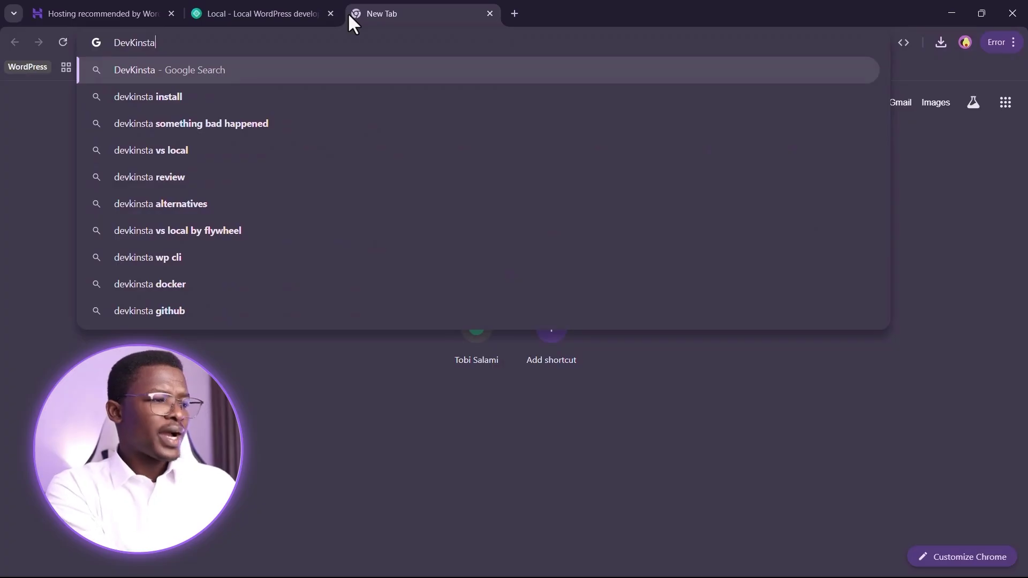
{"action": "key", "text": "Return"}
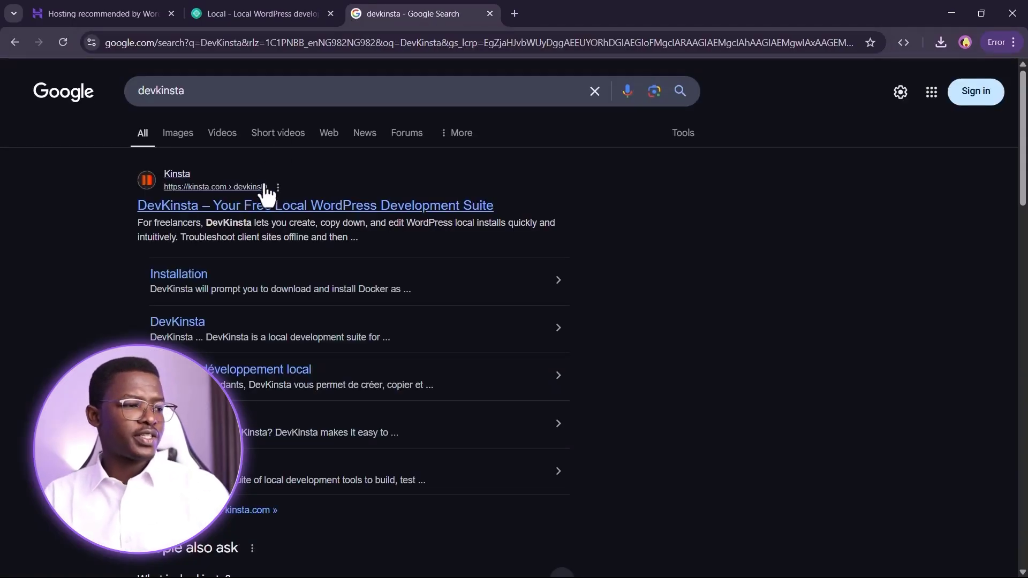
{"action": "left_click", "coordinate": [255, 208]}
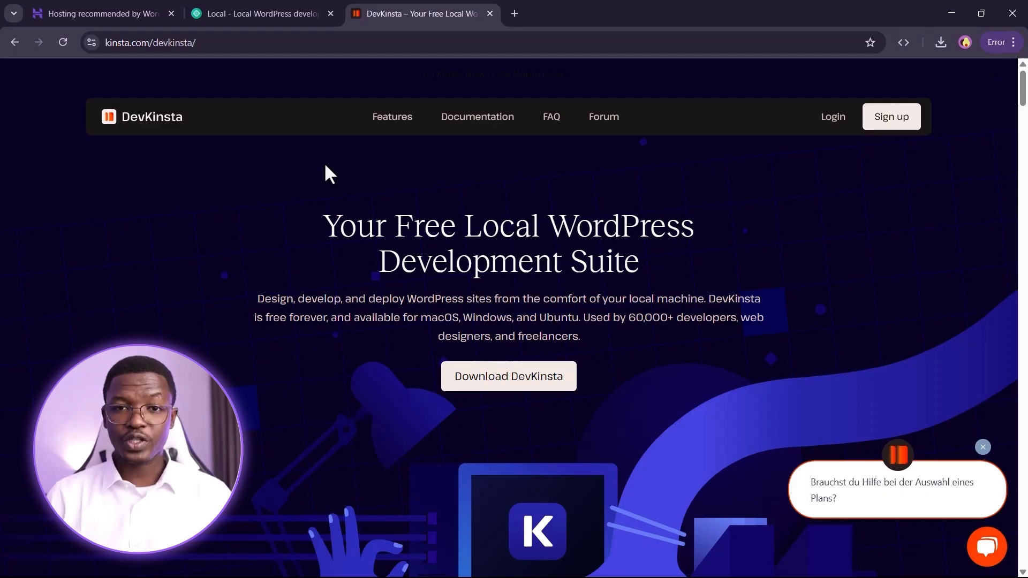
{"action": "left_click", "coordinate": [277, 13]}
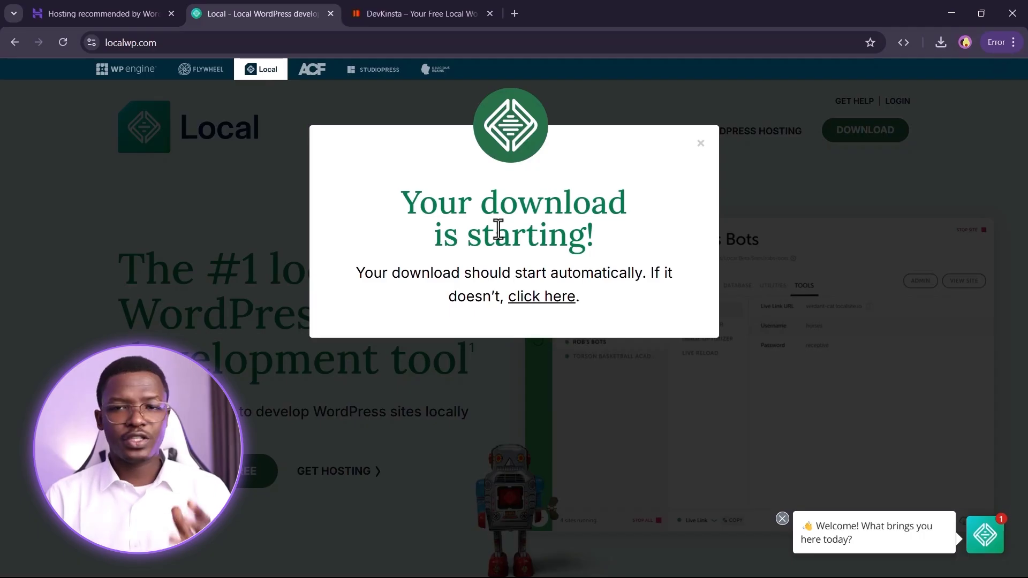
- Run local-9.2.3-windows.exe from Chrome's downloads, allowing it past the security warning
{"action": "left_click", "coordinate": [941, 43]}
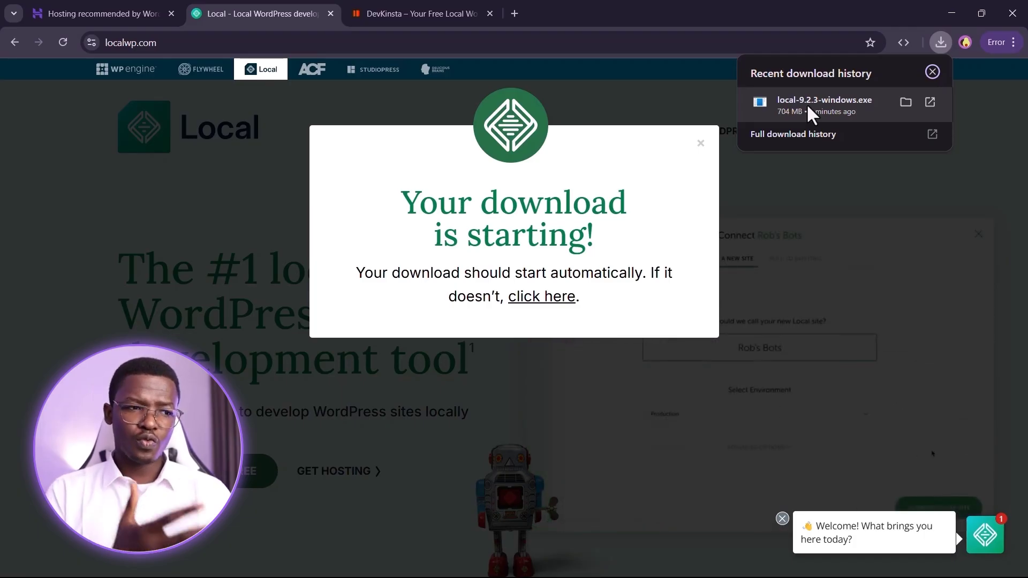
{"action": "left_click", "coordinate": [807, 104]}
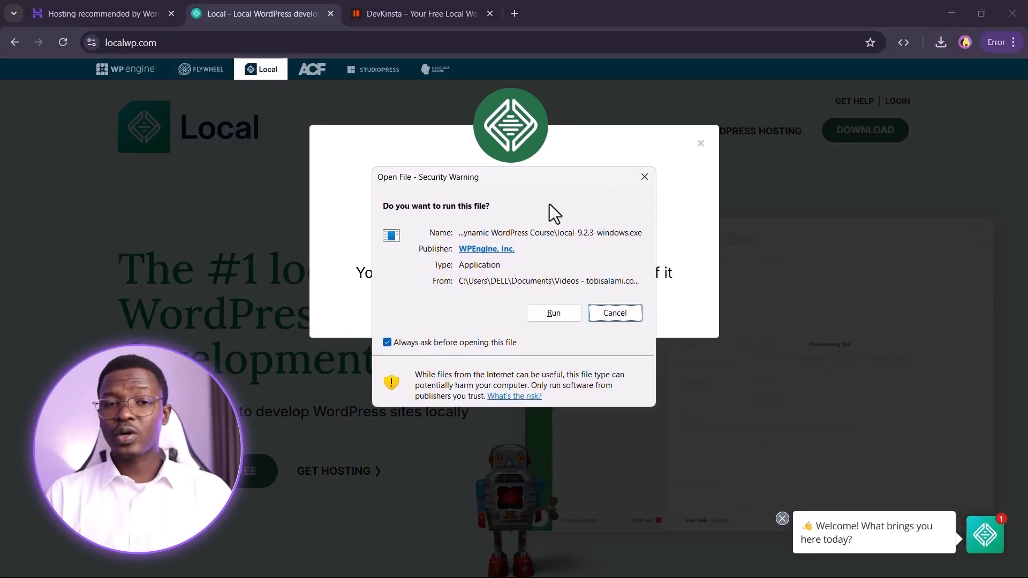
{"action": "left_click", "coordinate": [549, 313]}
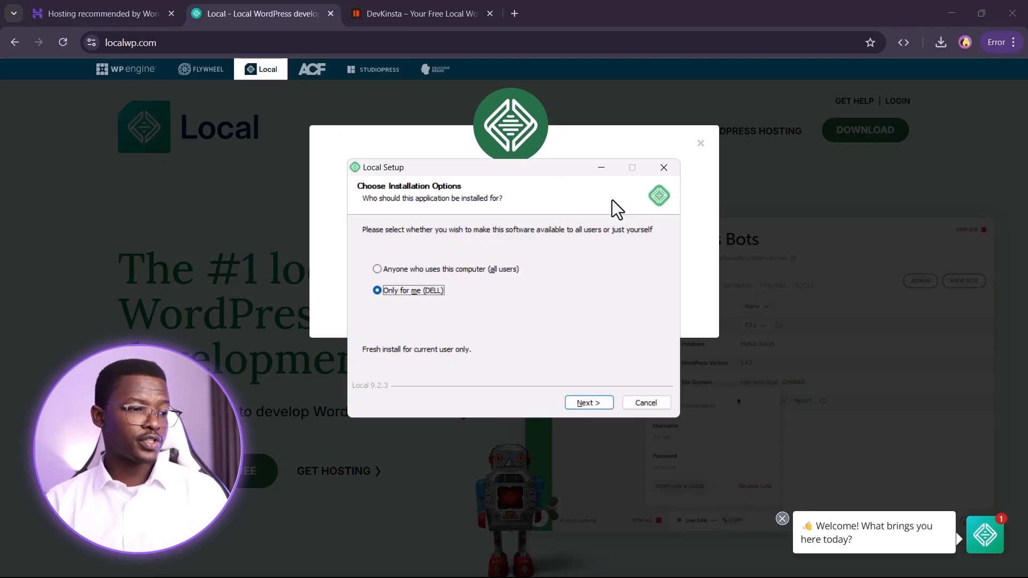
- Install Local for anyone using this computer into C:\Program Files (x86)\Local, minimizing Chrome meanwhile
{"action": "left_click", "coordinate": [482, 270]}
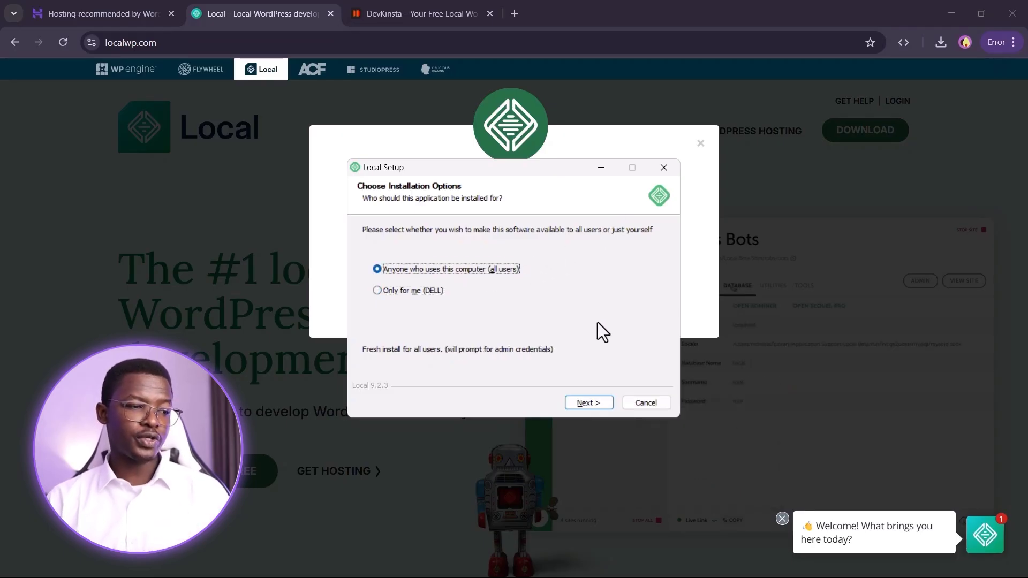
{"action": "left_click", "coordinate": [579, 398]}
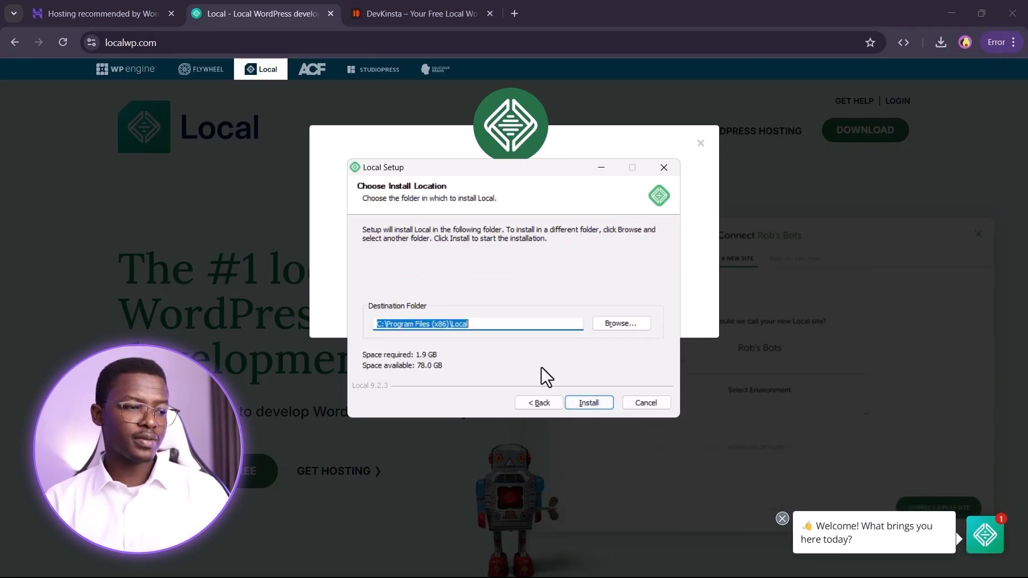
{"action": "left_click", "coordinate": [578, 401]}
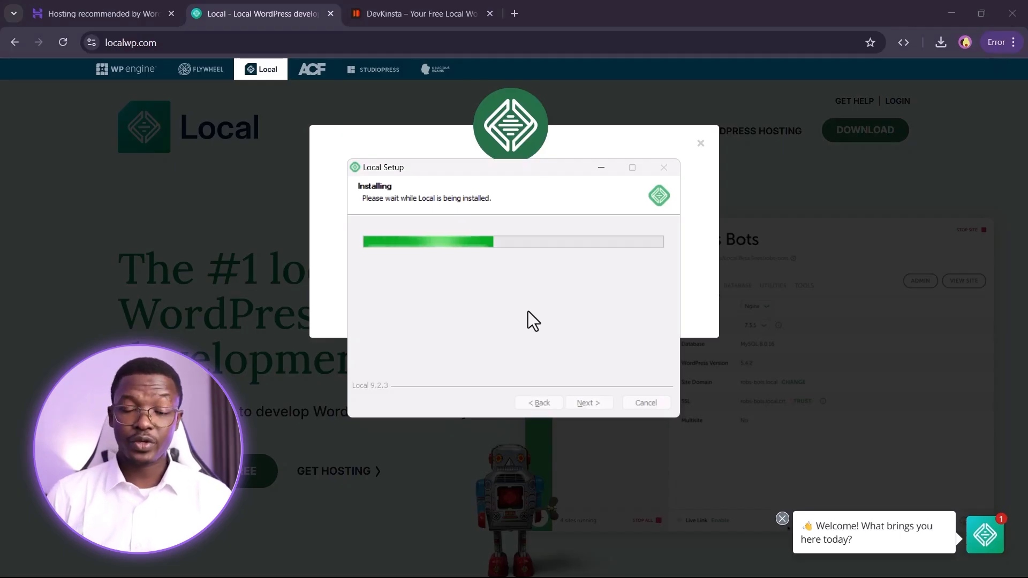
{"action": "left_click", "coordinate": [930, 25]}
{"action": "left_click", "coordinate": [947, 13]}
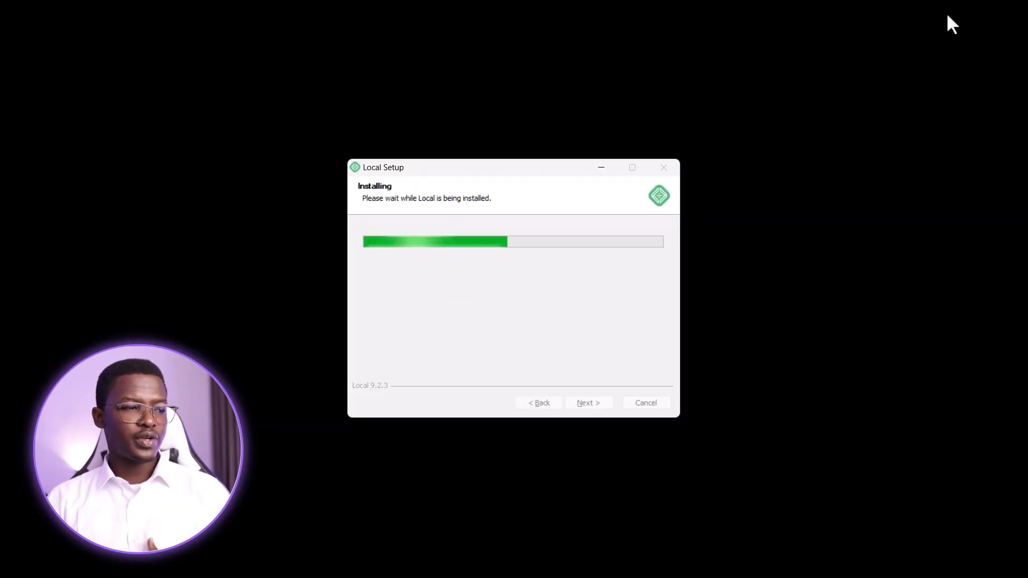
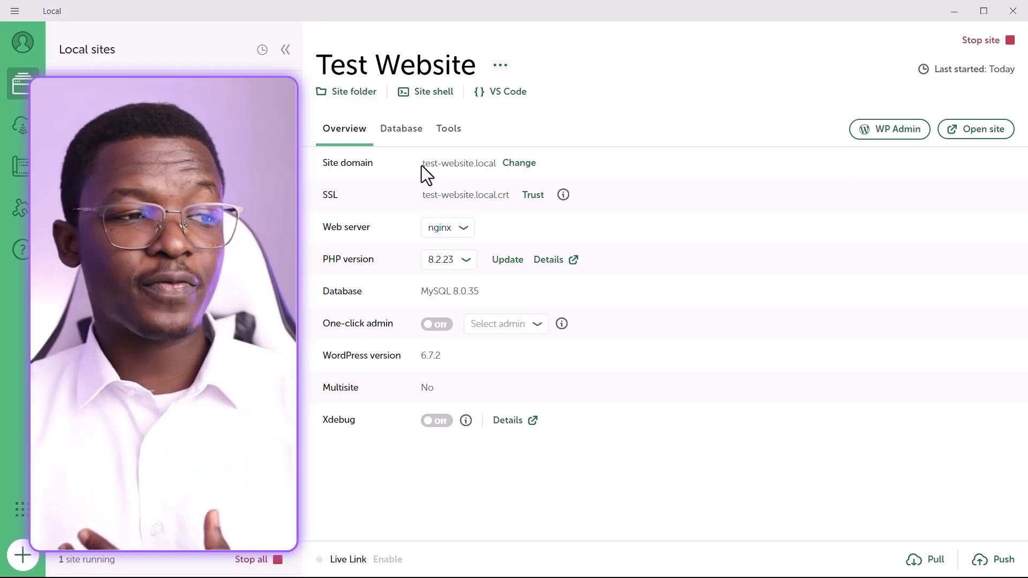
- Copy the test-website.local domain from Local and load it in a new Chrome tab
{"action": "right_click", "coordinate": [438, 164]}
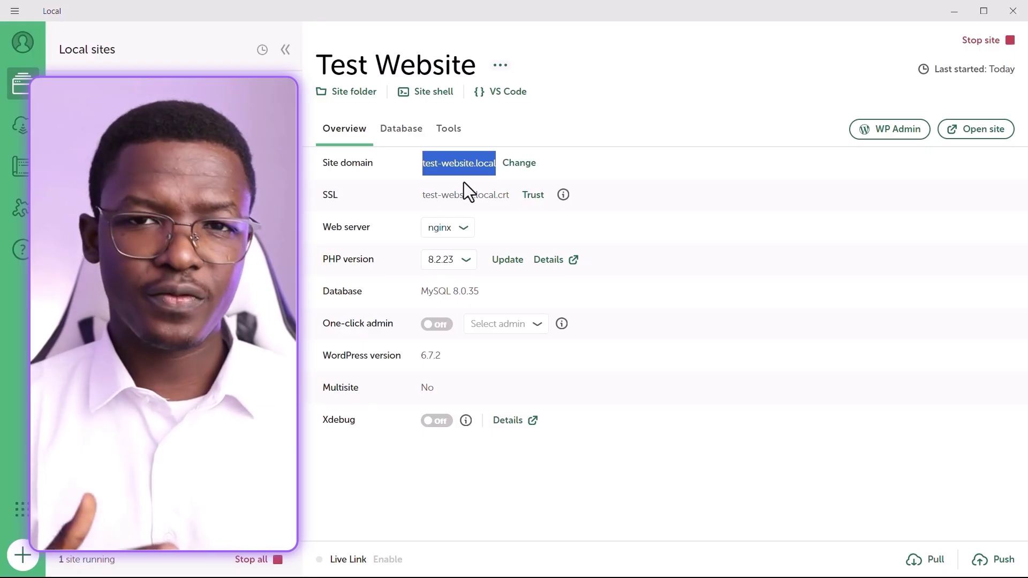
{"action": "key", "text": "alt+Tab"}
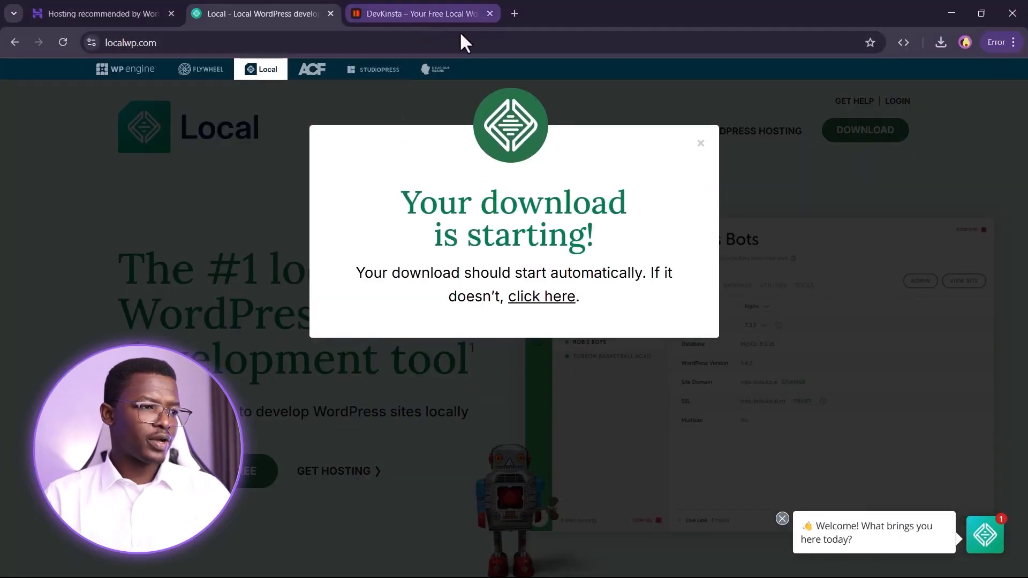
{"action": "left_click", "coordinate": [514, 13]}
{"action": "type", "text": "test-website.local"}
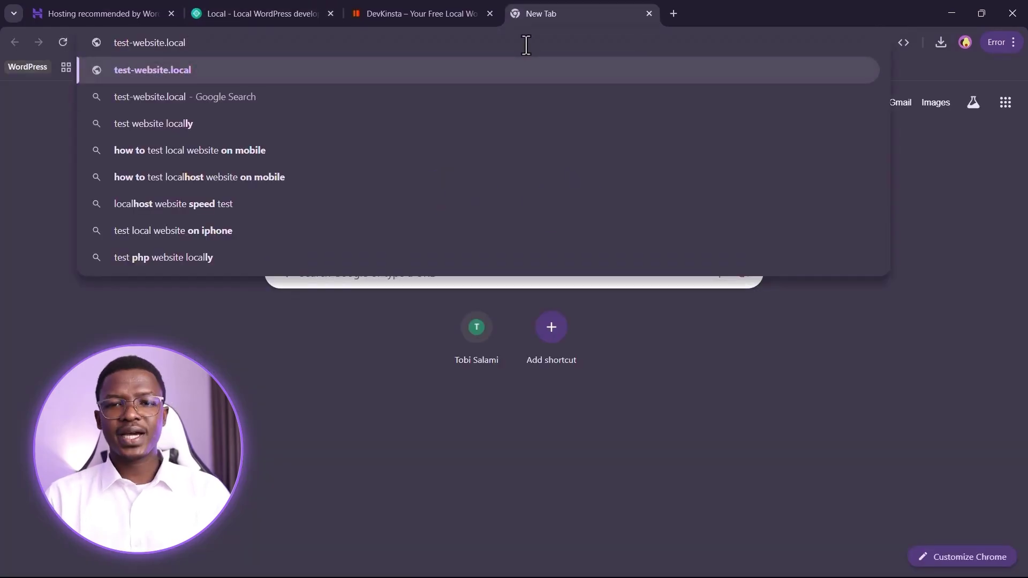
{"action": "key", "text": "Return"}
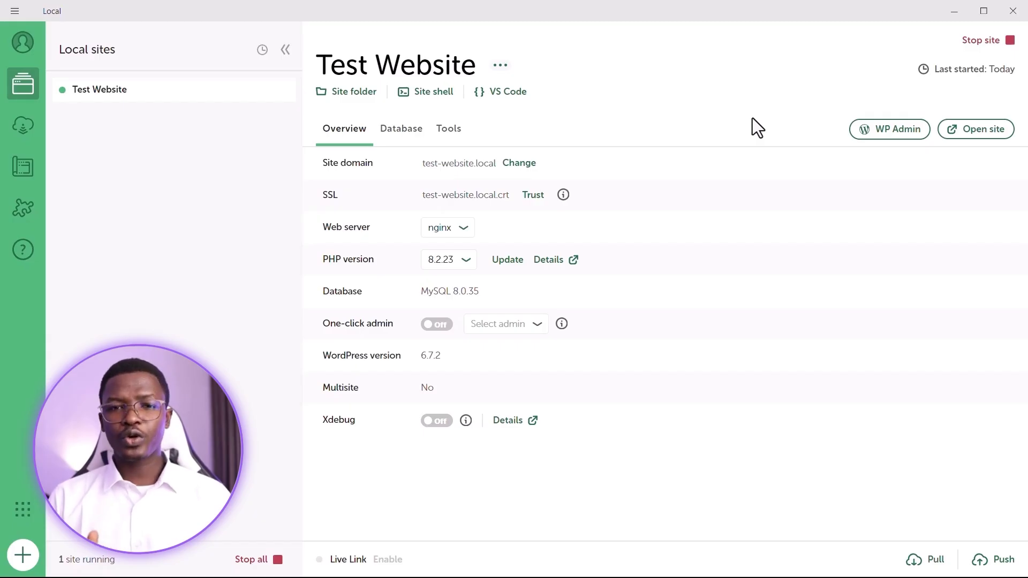
- Open the site's WP Admin login page and highlight its domain and wp-login.php address parts
{"action": "left_click", "coordinate": [886, 132]}
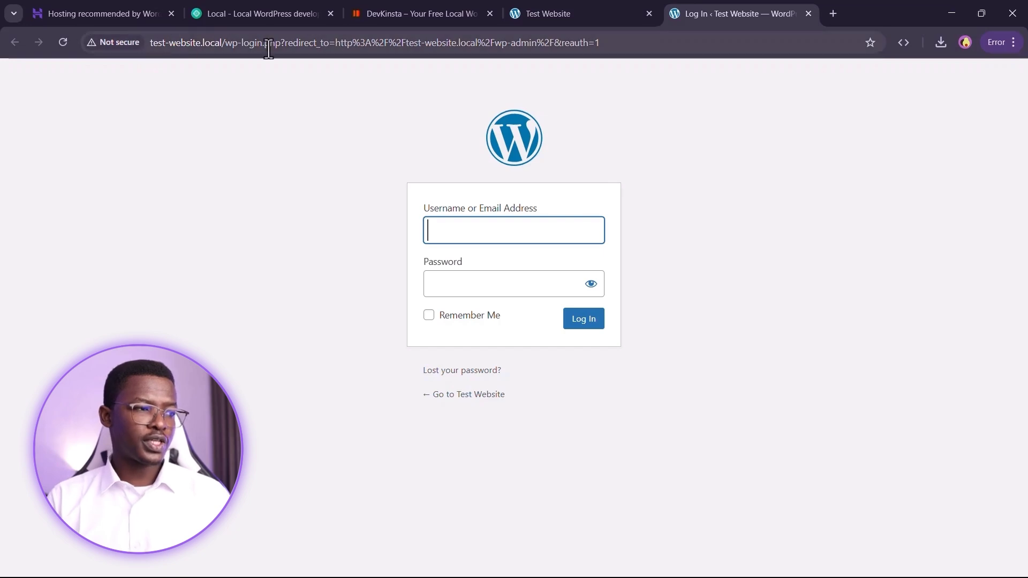
{"action": "left_click_drag", "start_coordinate": [151, 43], "coordinate": [227, 43]}
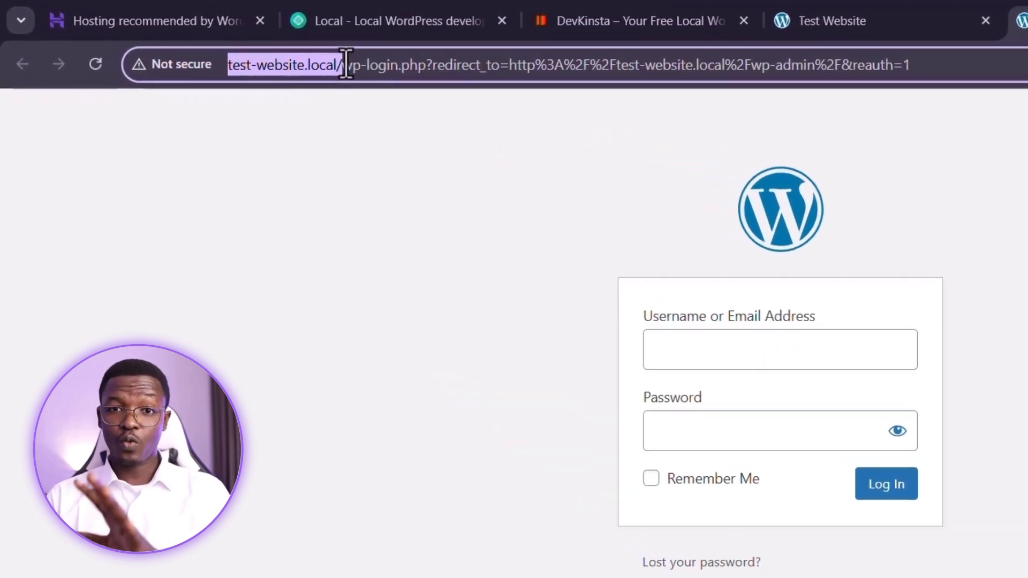
{"action": "left_click_drag", "start_coordinate": [345, 65], "coordinate": [426, 63]}
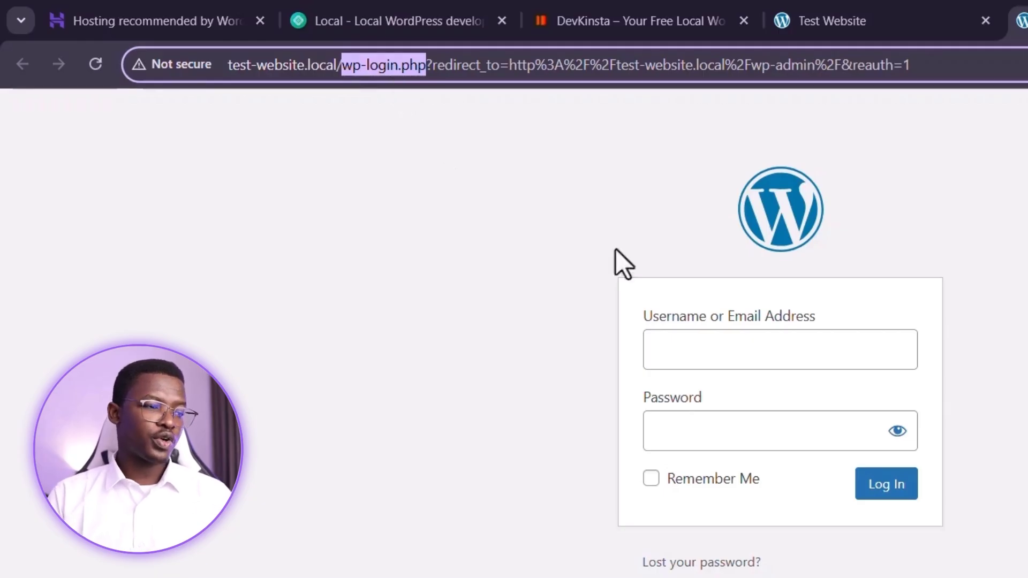
- Log in as admin with the account password and dismiss the save-password prompt
{"action": "left_click", "coordinate": [777, 361]}
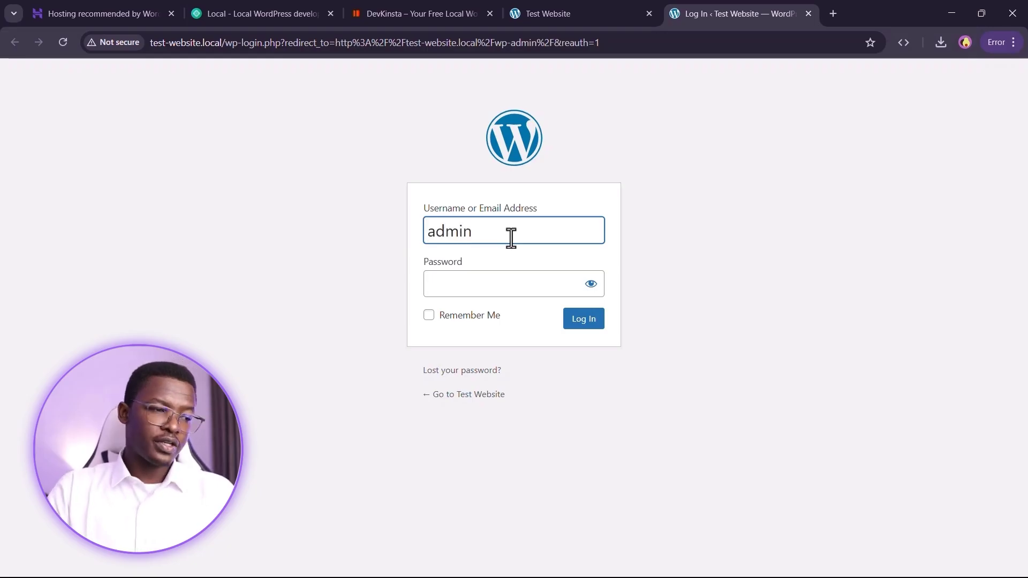
{"action": "left_click", "coordinate": [591, 284]}
{"action": "triple_click", "coordinate": [510, 241]}
{"action": "type", "text": "admin"}
{"action": "key", "text": "Tab"}
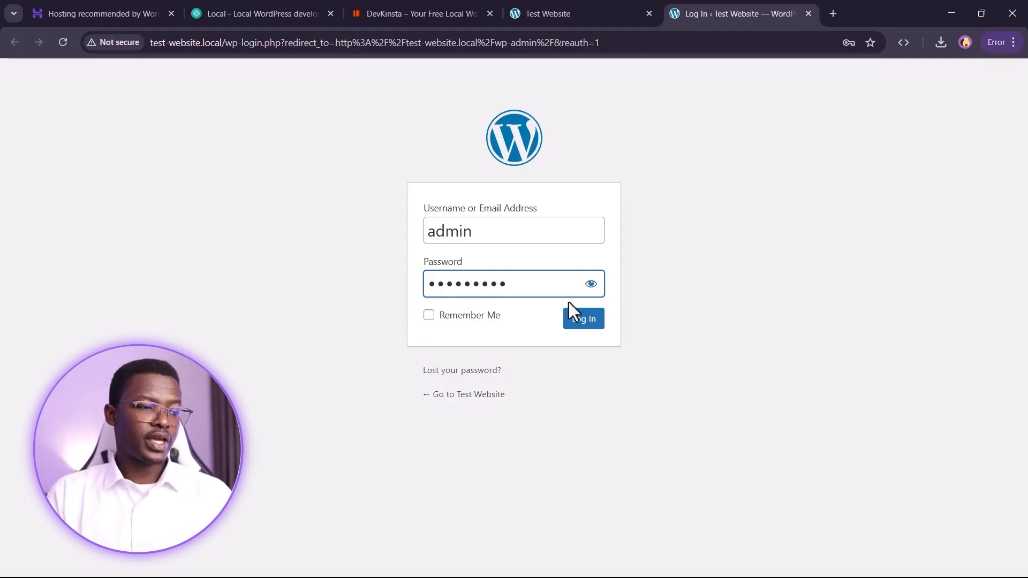
{"action": "left_click", "coordinate": [581, 323]}
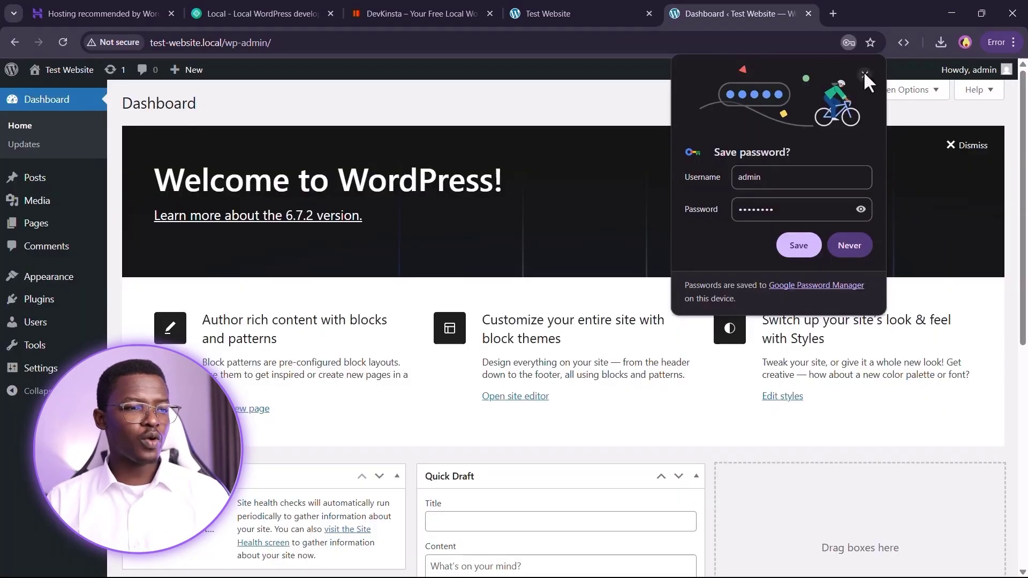
{"action": "left_click", "coordinate": [865, 74]}
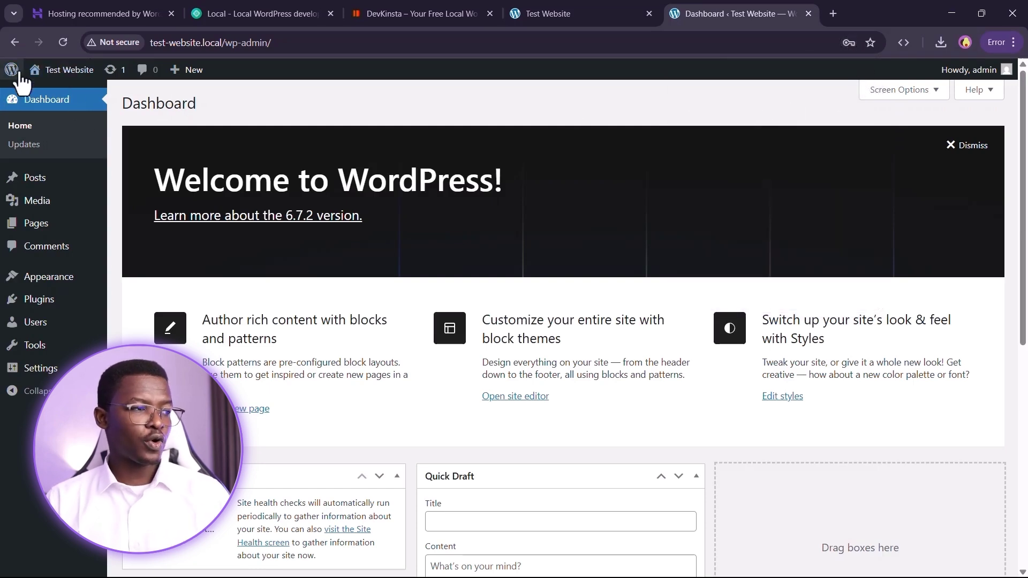
- Open the Test Website front page in a new tab via Visit Site
{"action": "mouse_move", "coordinate": [53, 76]}
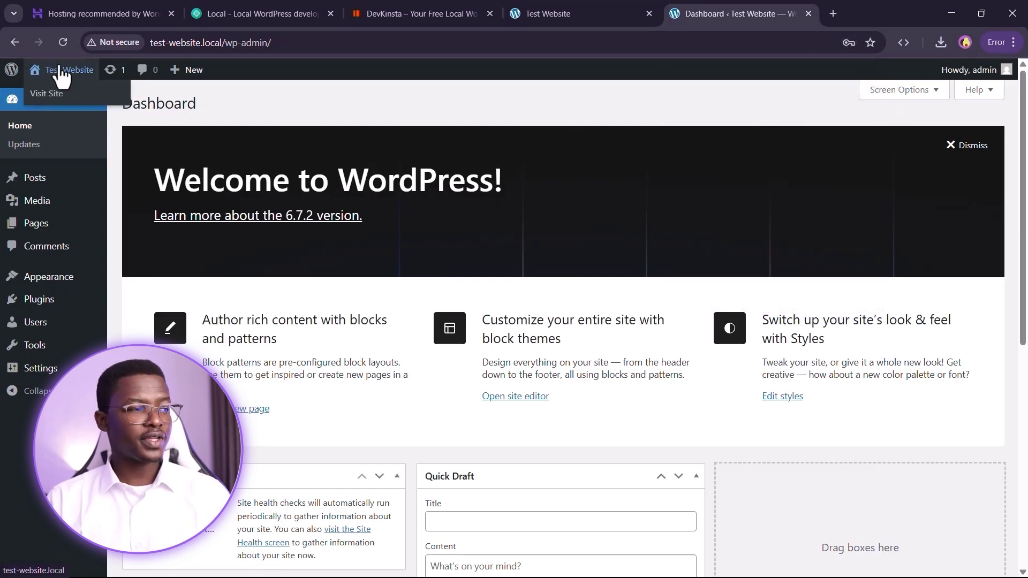
{"action": "right_click", "coordinate": [50, 92]}
{"action": "left_click", "coordinate": [78, 103]}
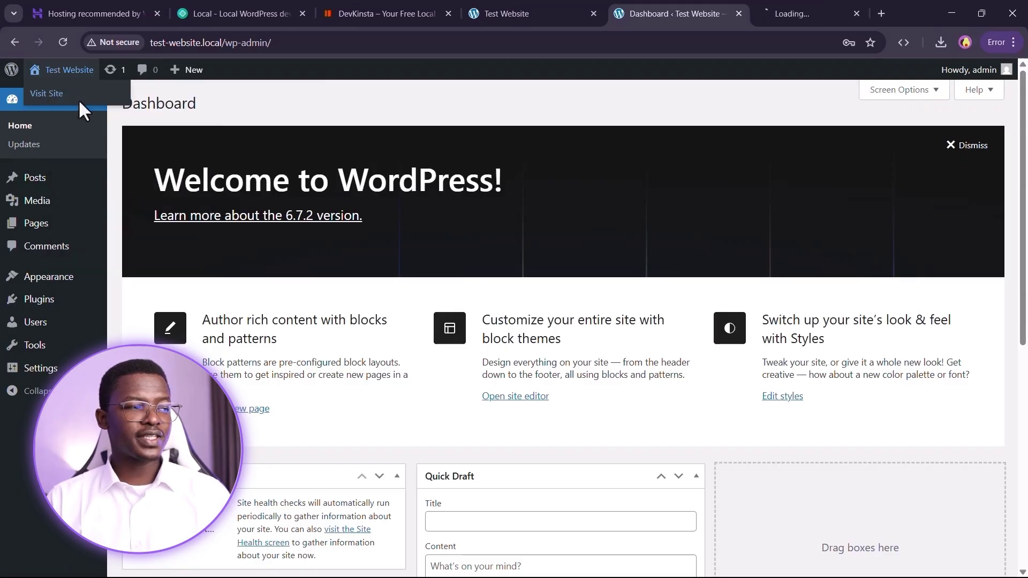
{"action": "left_click", "coordinate": [836, 7]}
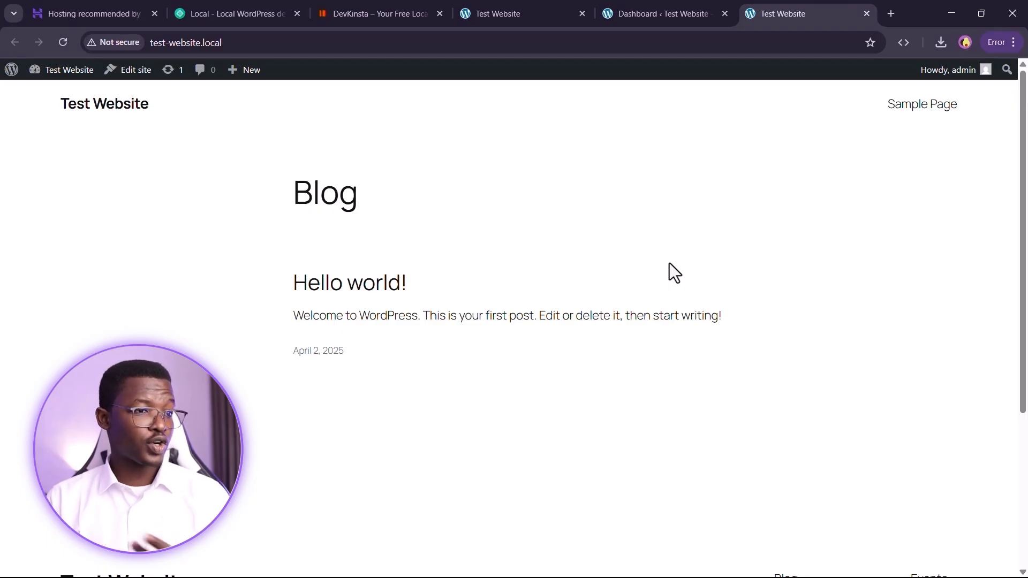
- Flip between the Dashboard and front-page tabs, ending on the Hostinger tab
{"action": "left_click", "coordinate": [637, 8]}
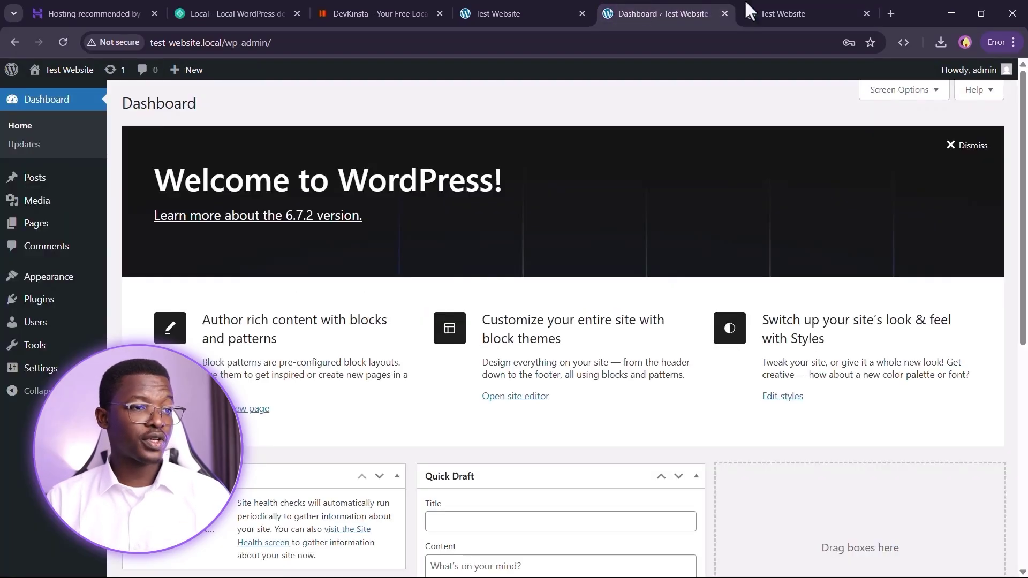
{"action": "left_click", "coordinate": [800, 7]}
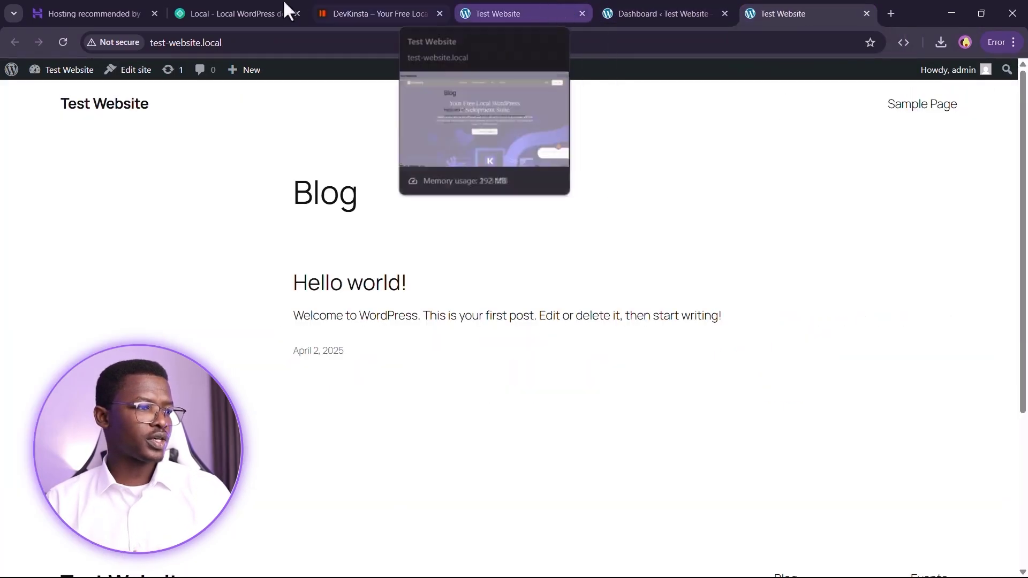
{"action": "left_click", "coordinate": [120, 3]}
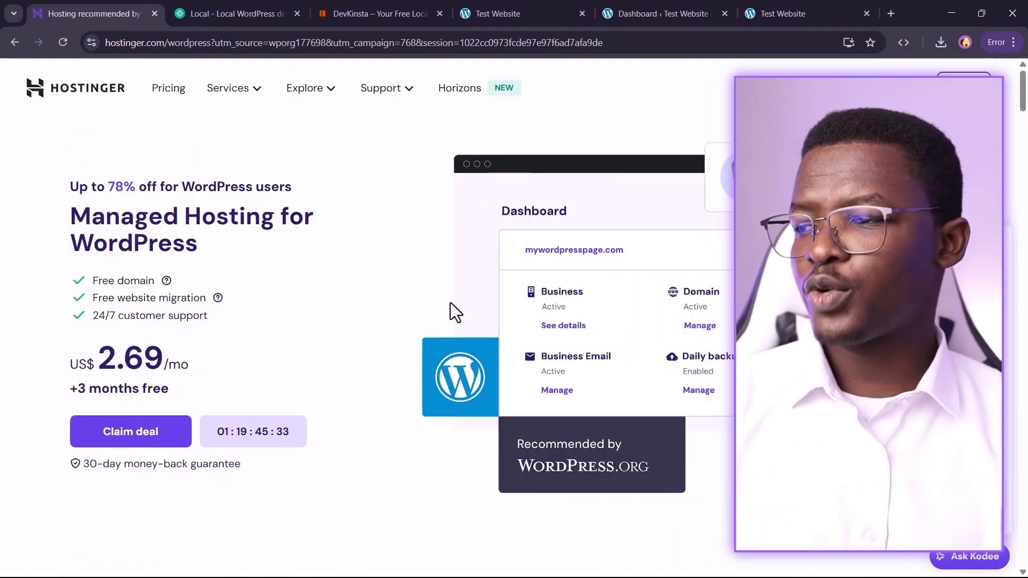
- Scroll through Hostinger's plan feature lists and show the Unlimited free SSL tooltip
{"action": "scroll", "coordinate": [379, 251], "scroll_direction": "down", "scroll_amount": 9}
{"action": "scroll", "coordinate": [358, 244], "scroll_direction": "down", "scroll_amount": 12}
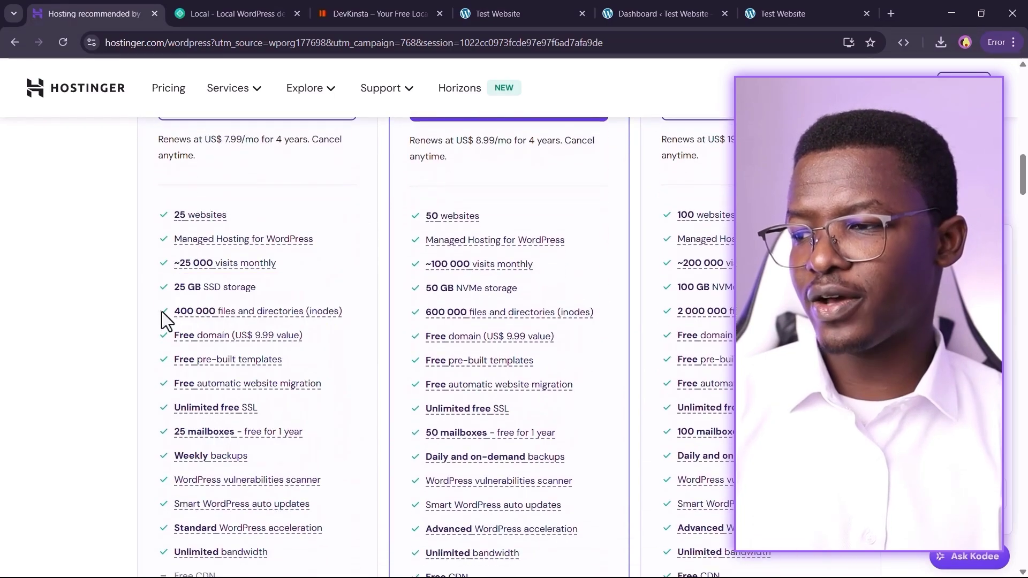
{"action": "scroll", "coordinate": [139, 251], "scroll_direction": "down", "scroll_amount": 1}
{"action": "mouse_move", "coordinate": [243, 349]}
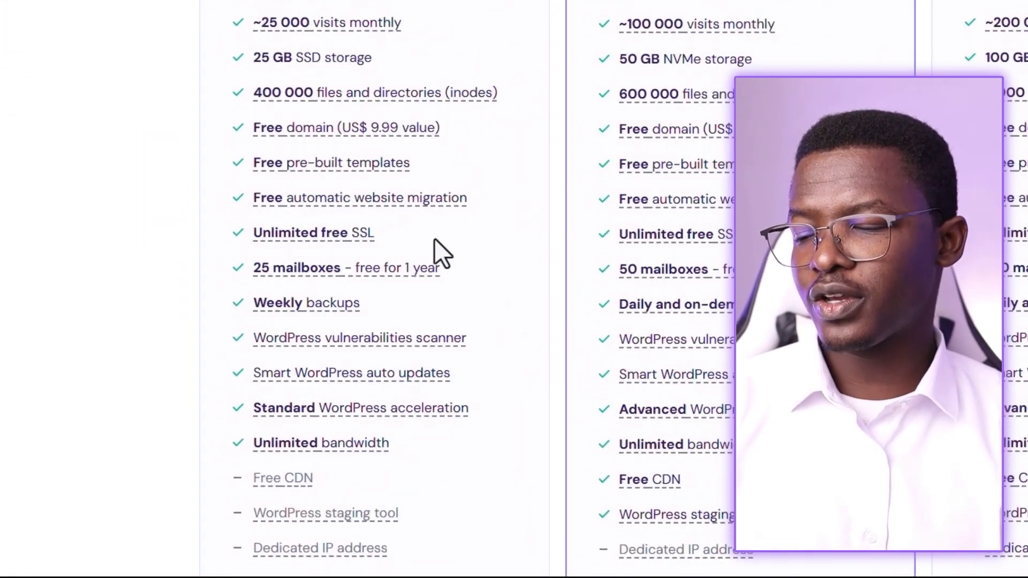
{"action": "scroll", "coordinate": [544, 137], "scroll_direction": "up", "scroll_amount": 5}
{"action": "scroll", "coordinate": [556, 39], "scroll_direction": "down", "scroll_amount": 3}
{"action": "scroll", "coordinate": [490, 131], "scroll_direction": "down", "scroll_amount": 5}
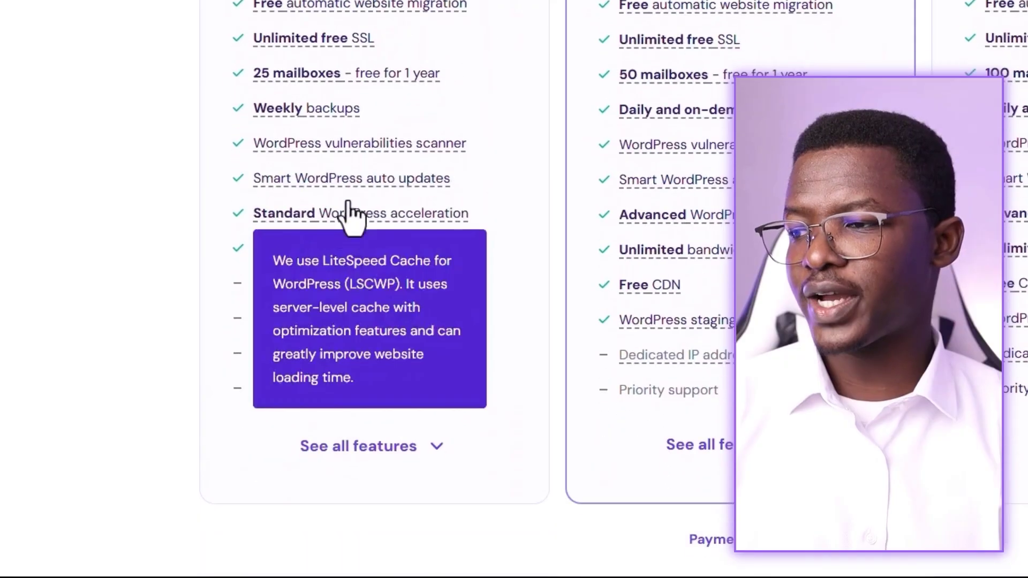
{"action": "mouse_move", "coordinate": [352, 46]}
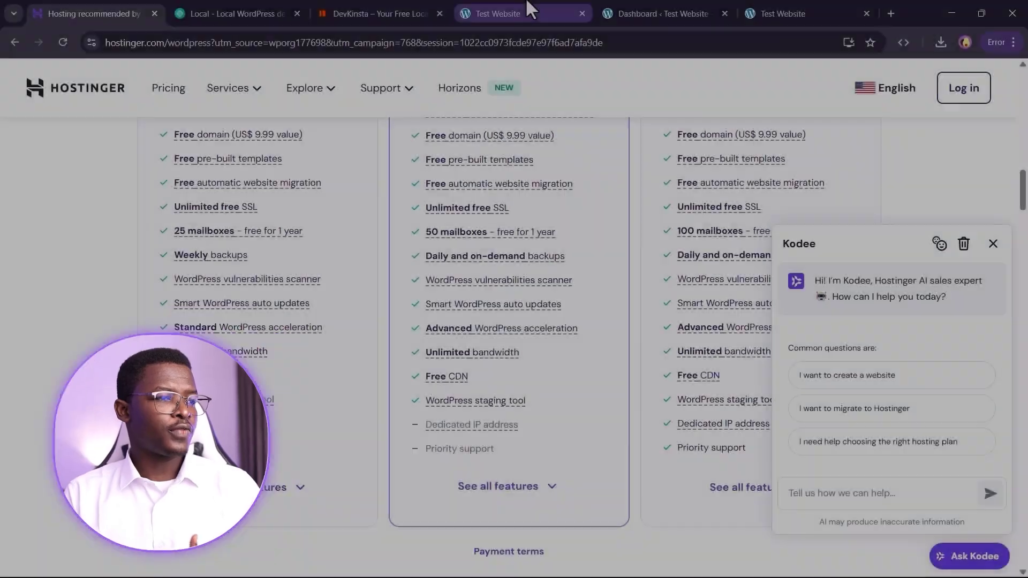
- Check the Test Website front page's connection details, which show it is not secure
{"action": "left_click", "coordinate": [528, 5]}
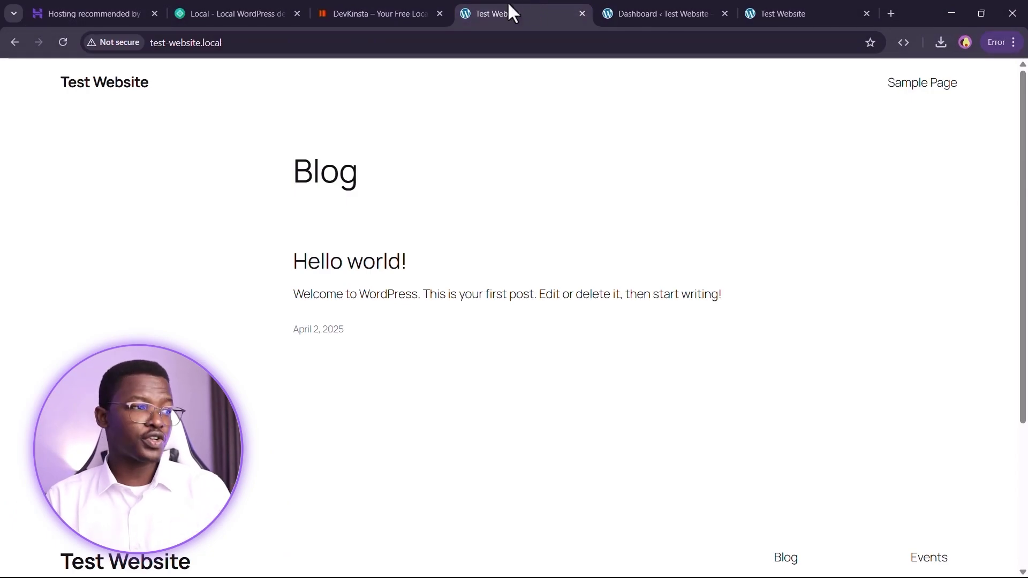
{"action": "left_click", "coordinate": [105, 42]}
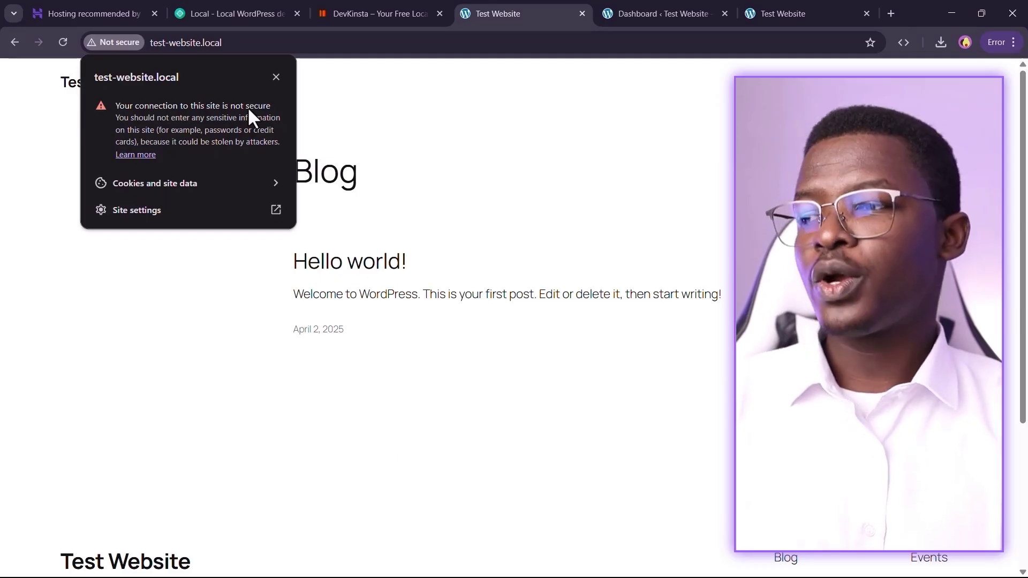
{"action": "left_click", "coordinate": [400, 86]}
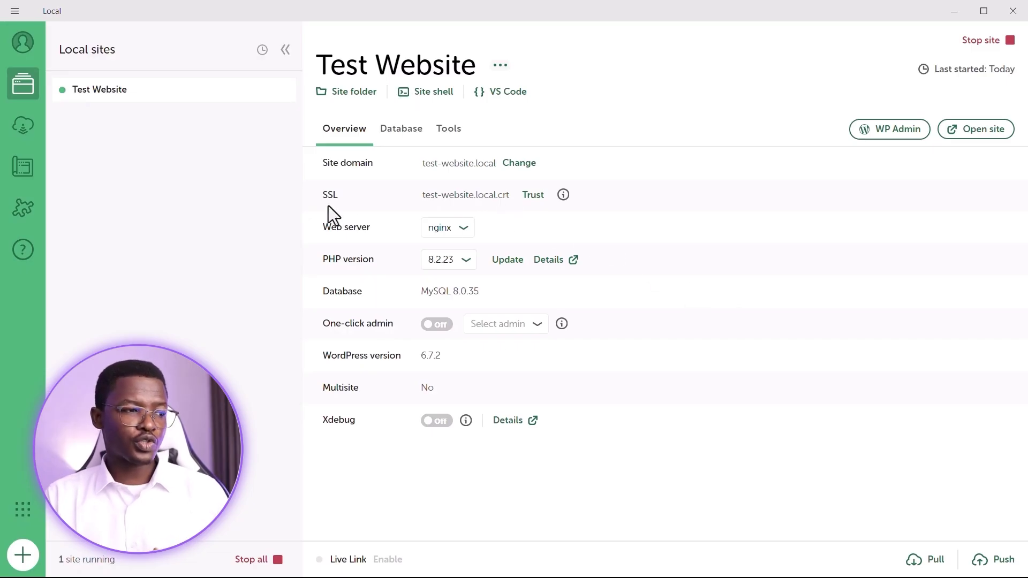
- Trust the test-website.local SSL certificate in Local, then return to the site in Chrome
{"action": "left_click", "coordinate": [530, 196]}
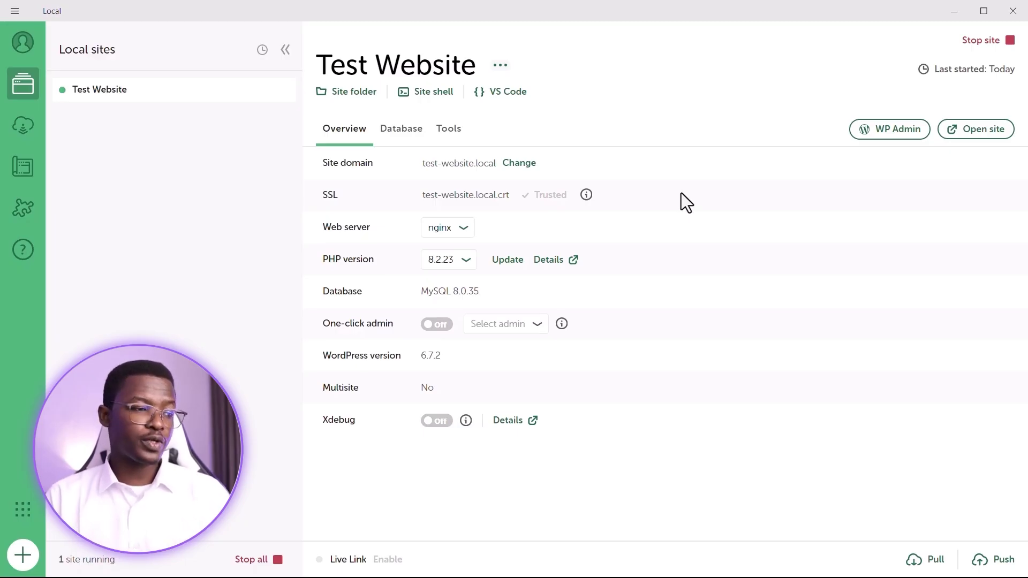
{"action": "key", "text": "alt+Tab"}
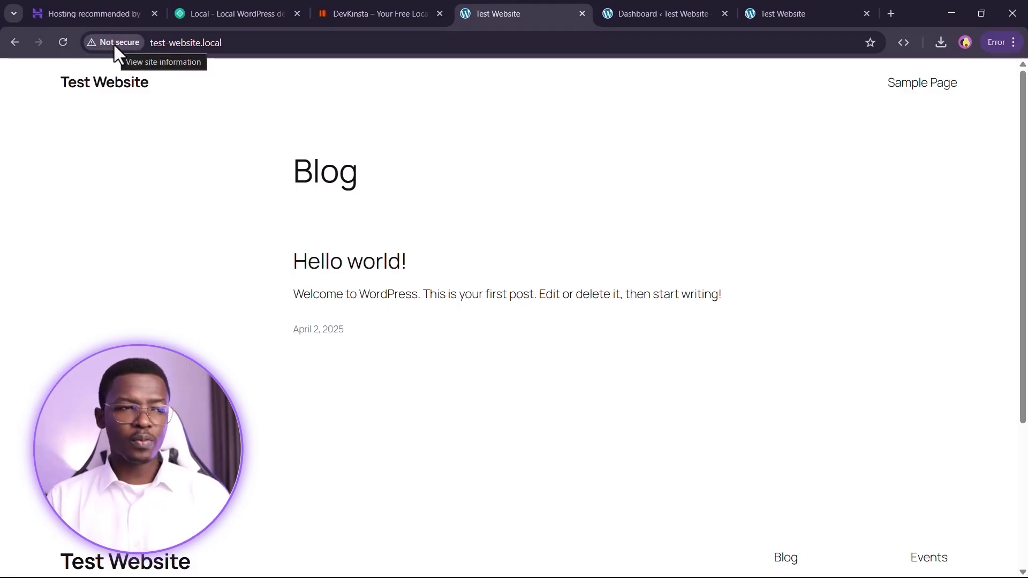
{"action": "left_click", "coordinate": [664, 8]}
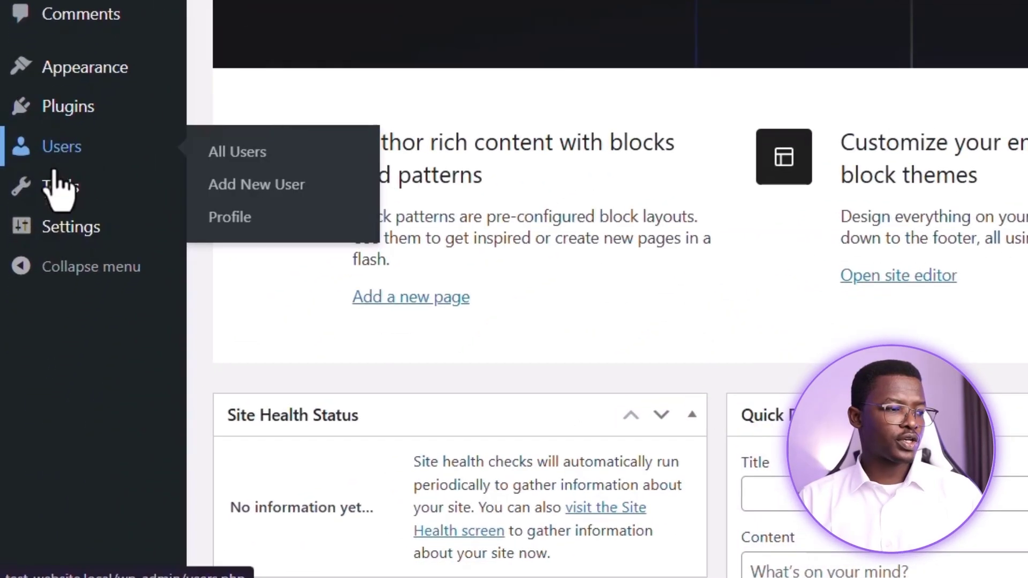
{"action": "mouse_move", "coordinate": [24, 369]}
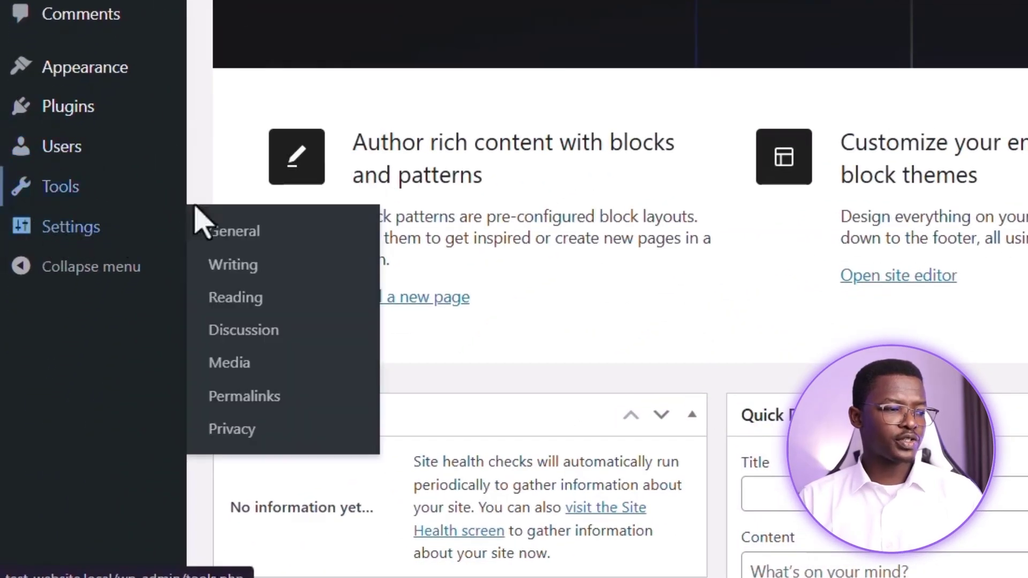
{"action": "left_click", "coordinate": [248, 232]}
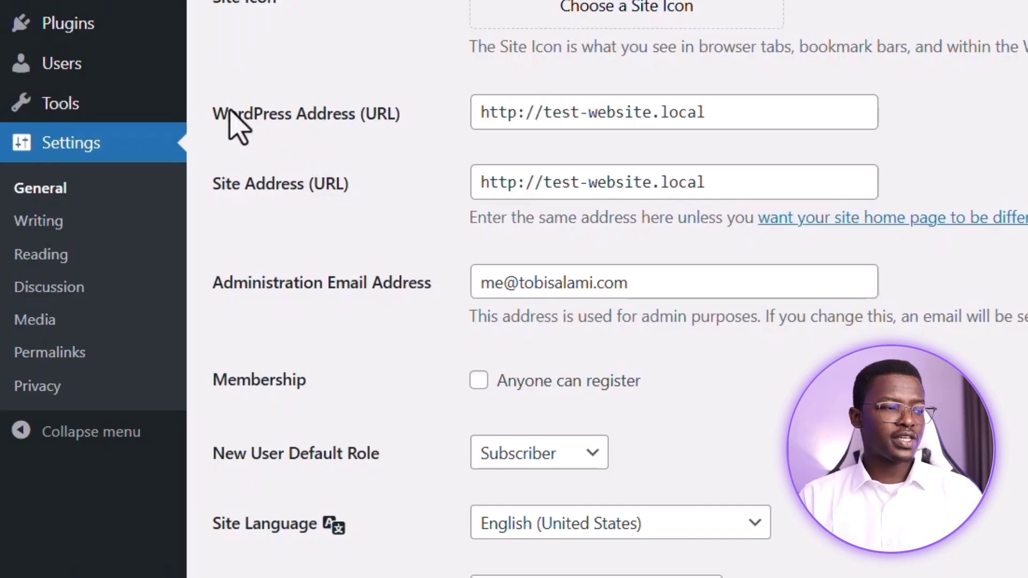
{"action": "left_click", "coordinate": [516, 113]}
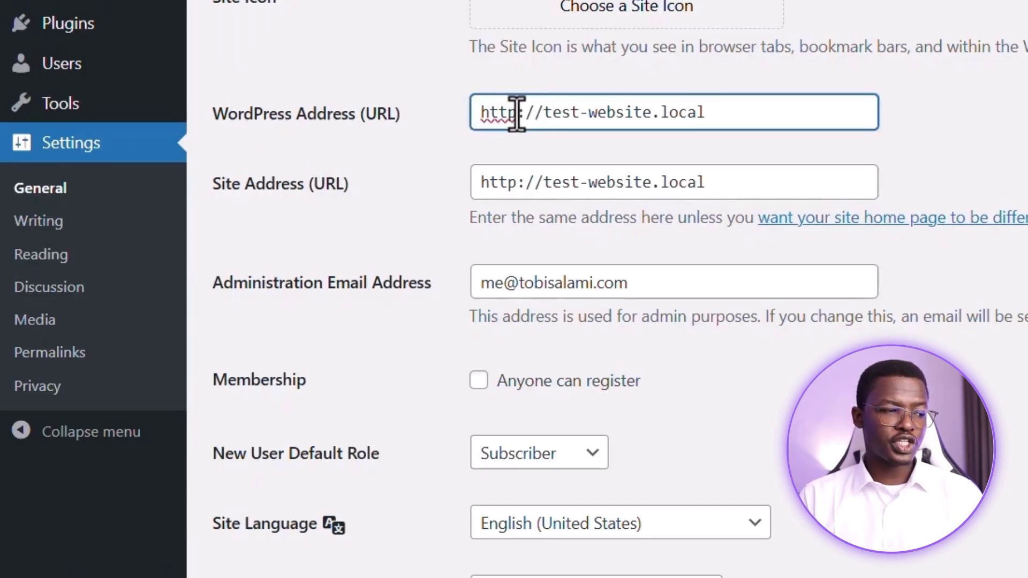
{"action": "type", "text": "s"}
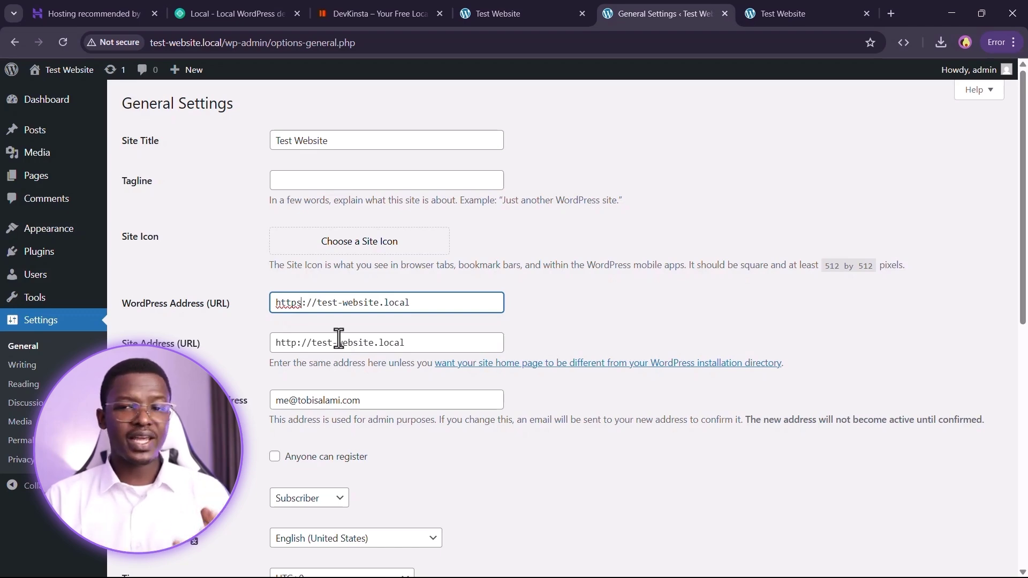
- Point out the https prefix in the Hostinger and localwp.com address bars
{"action": "left_click", "coordinate": [73, 3]}
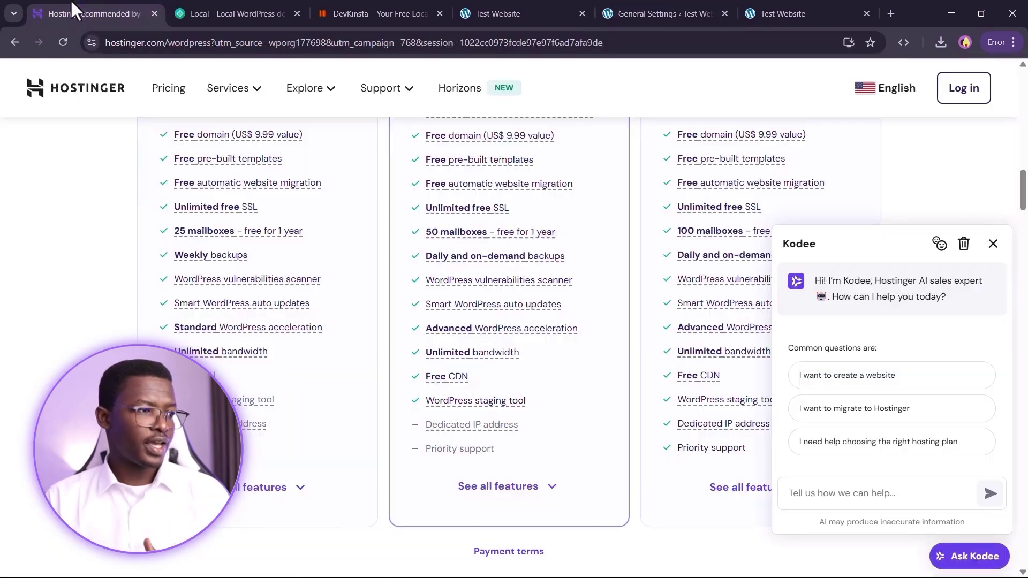
{"action": "left_click", "coordinate": [89, 42]}
{"action": "left_click", "coordinate": [137, 43]}
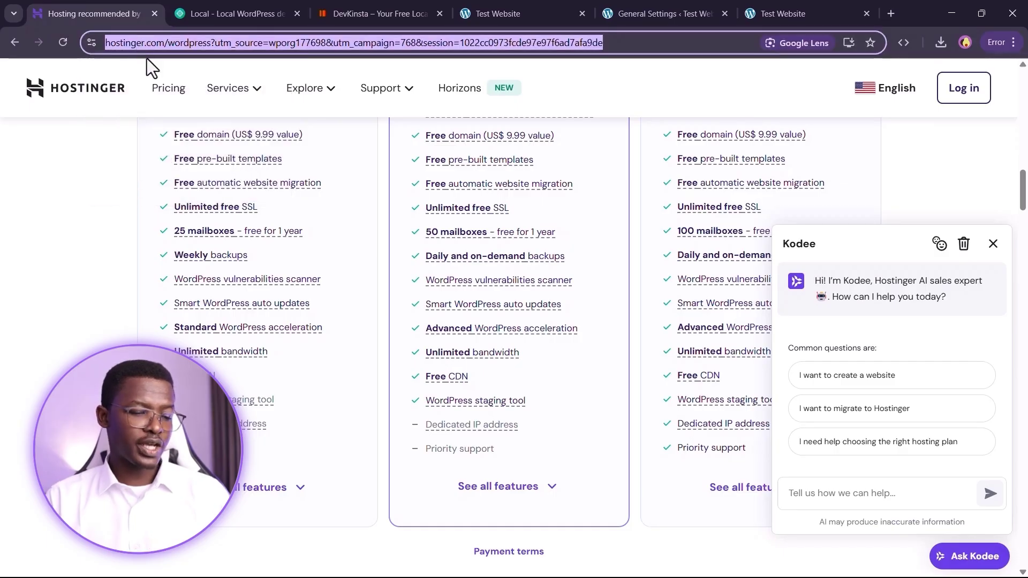
{"action": "left_click", "coordinate": [127, 42]}
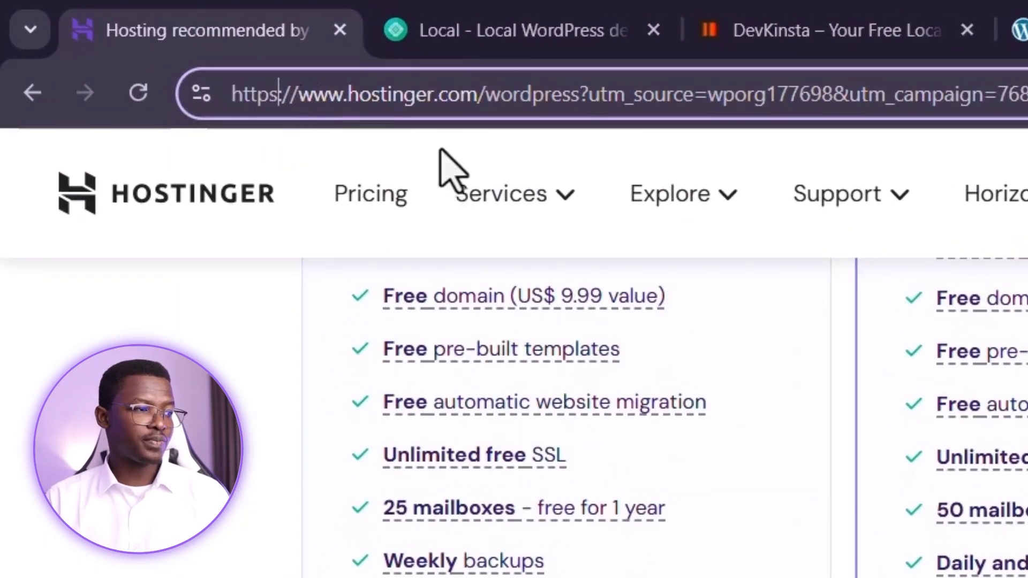
{"action": "key", "text": "ctrl+Tab"}
{"action": "left_click", "coordinate": [356, 91]}
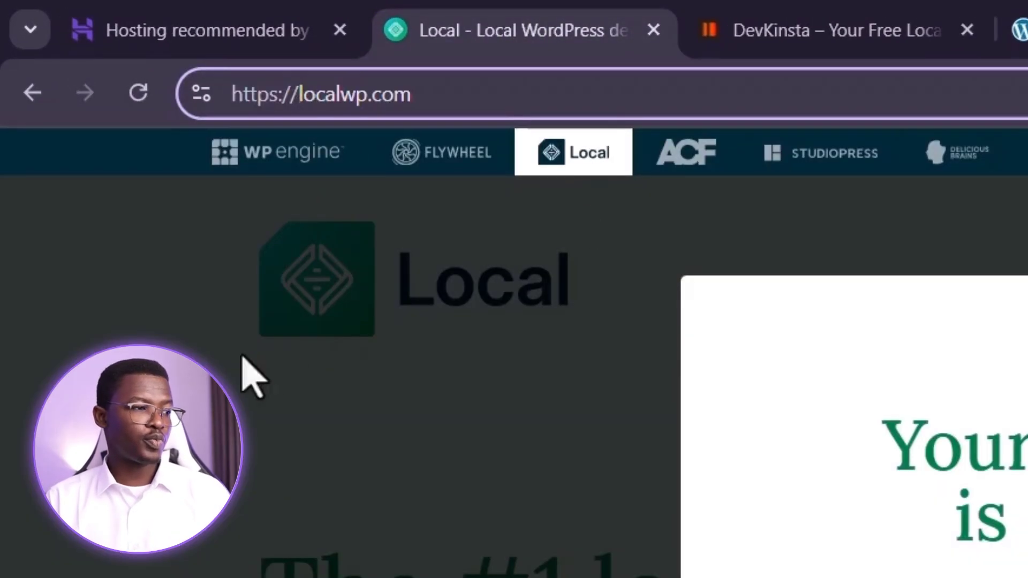
{"action": "left_click", "coordinate": [279, 94]}
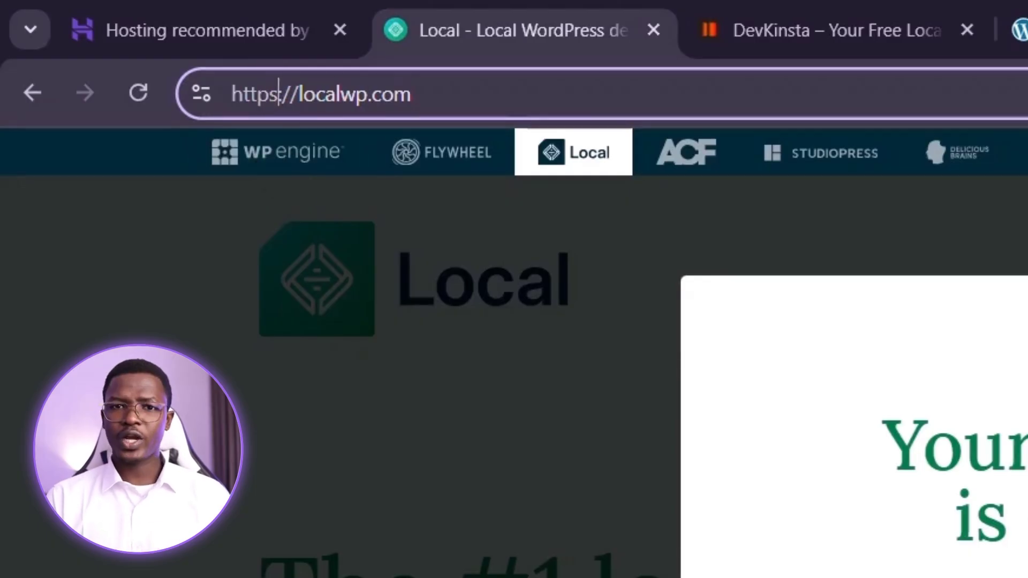
{"action": "left_click", "coordinate": [634, 14]}
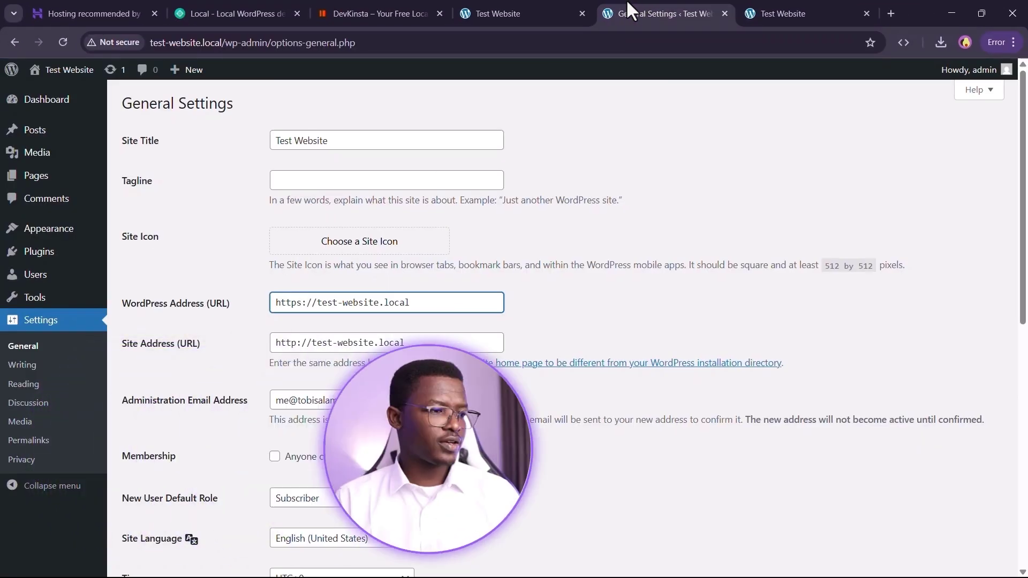
{"action": "left_click", "coordinate": [302, 343]}
{"action": "type", "text": "s"}
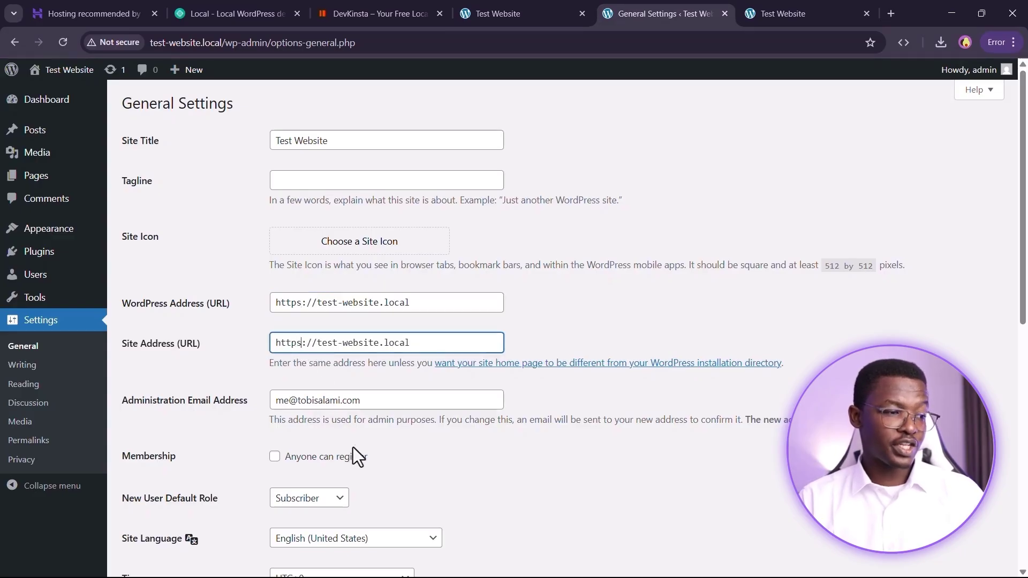
{"action": "scroll", "coordinate": [374, 419], "scroll_direction": "down", "scroll_amount": 5}
{"action": "scroll", "coordinate": [274, 383], "scroll_direction": "down", "scroll_amount": 3}
{"action": "left_click", "coordinate": [143, 522]}
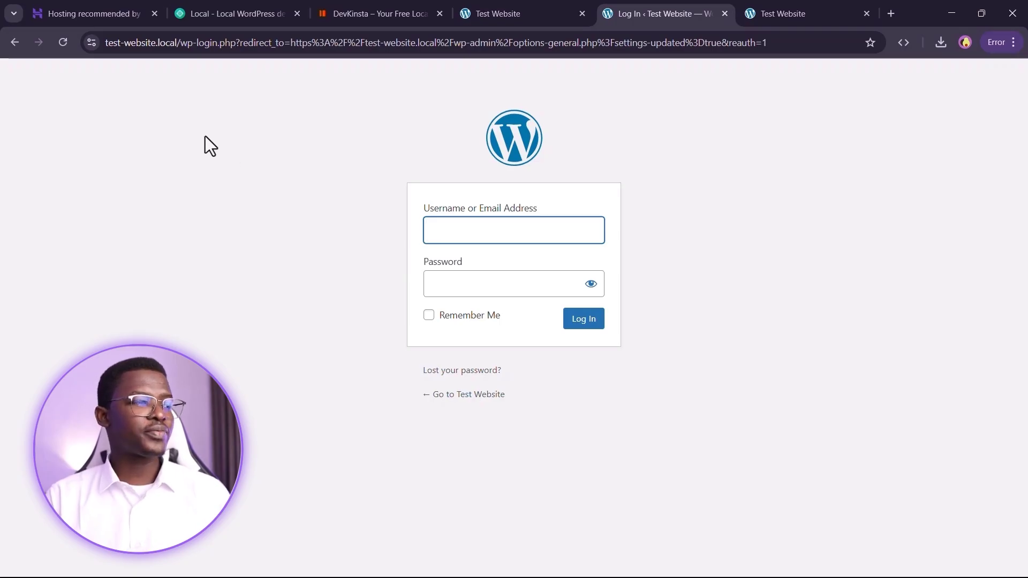
- Verify the login page's site info reports 'Connection is secure'
{"action": "left_click", "coordinate": [91, 43]}
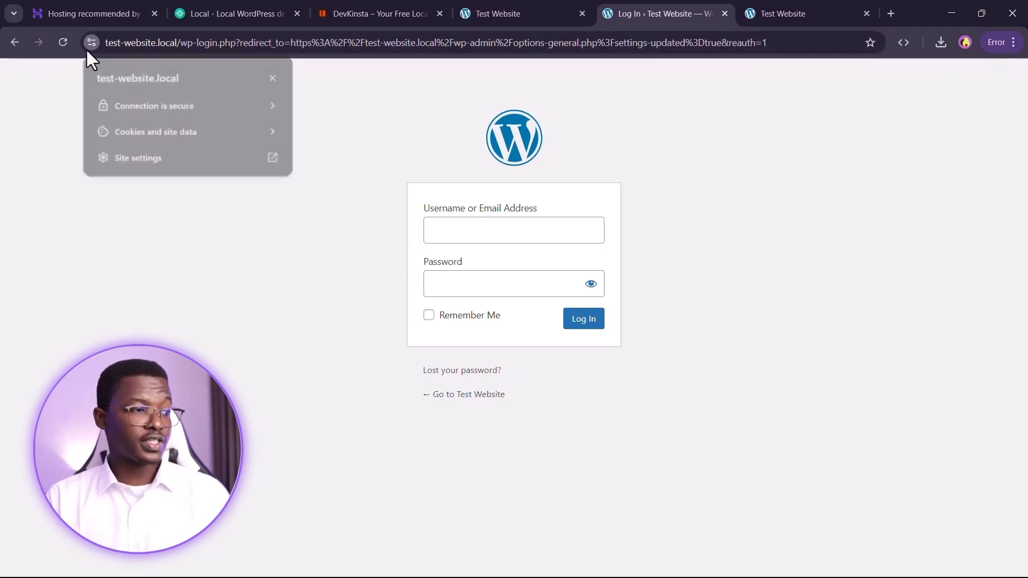
{"action": "left_click", "coordinate": [122, 105]}
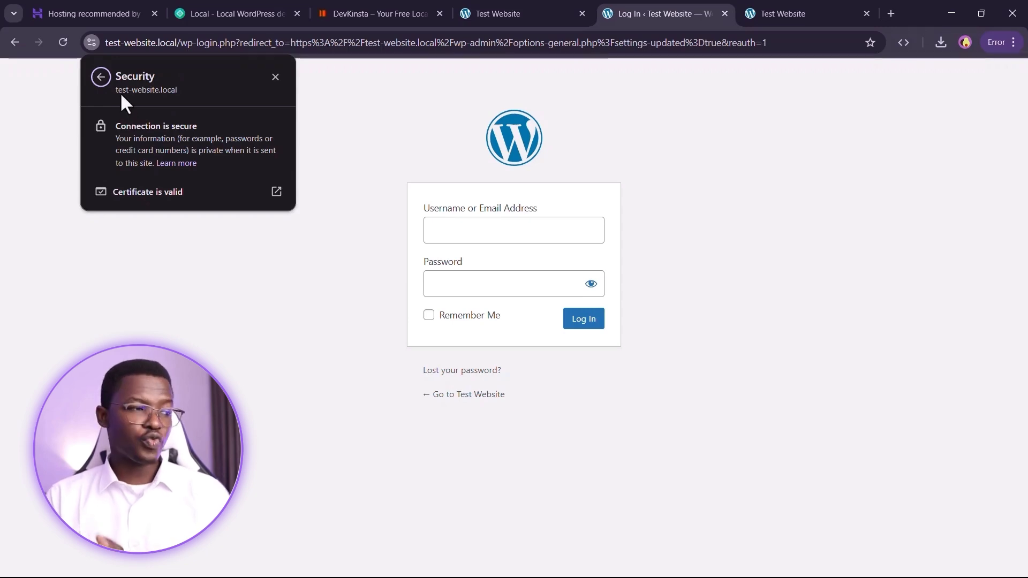
{"action": "left_click", "coordinate": [99, 77]}
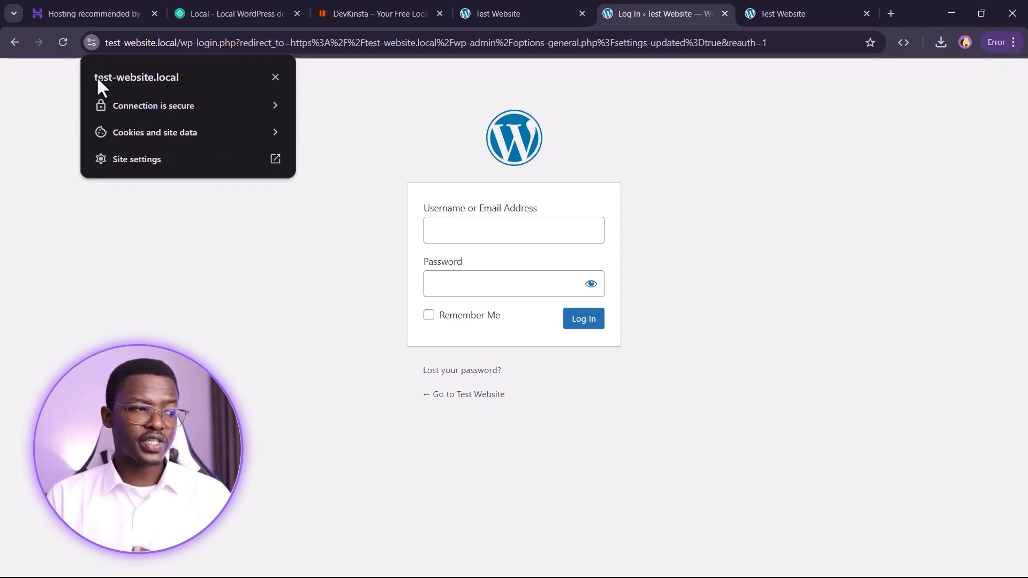
{"action": "left_click", "coordinate": [137, 105]}
{"action": "left_click", "coordinate": [650, 219]}
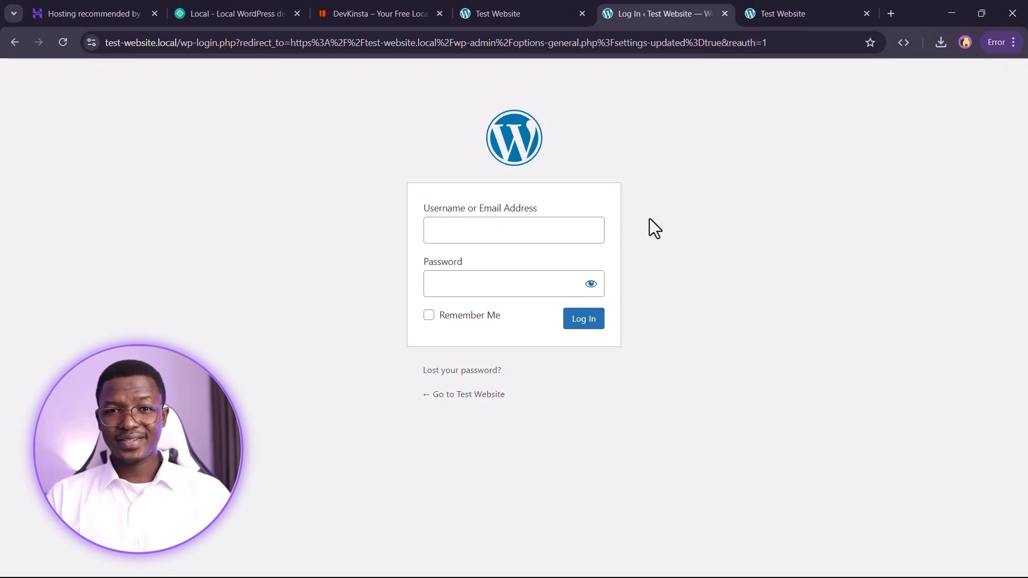
- Log back in as admin with the account password to reach the Dashboard
{"action": "left_click", "coordinate": [487, 224]}
{"action": "type", "text": "admin"}
{"action": "key", "text": "Tab"}
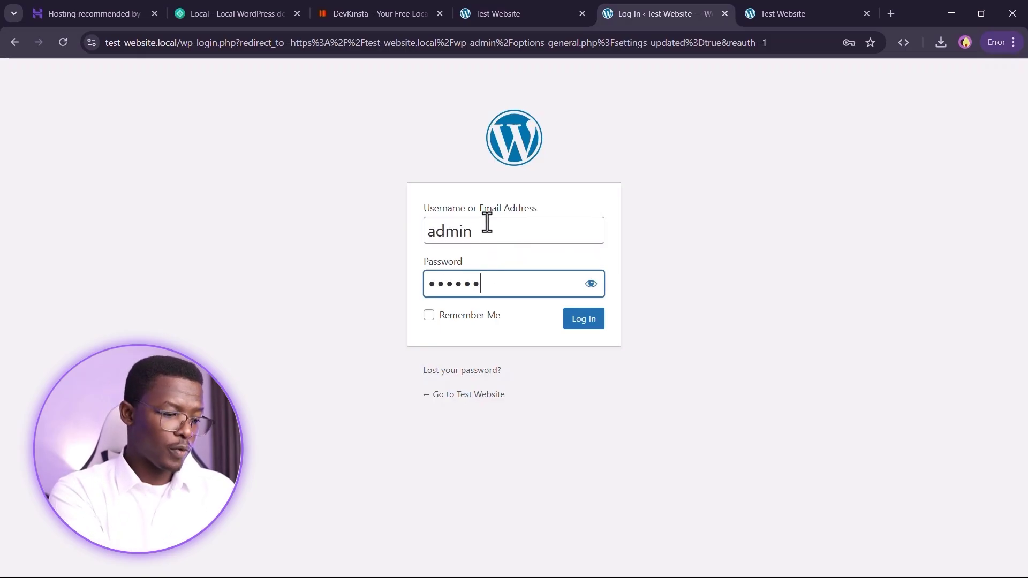
{"action": "type", "text": "rd"}
{"action": "left_click", "coordinate": [583, 320]}
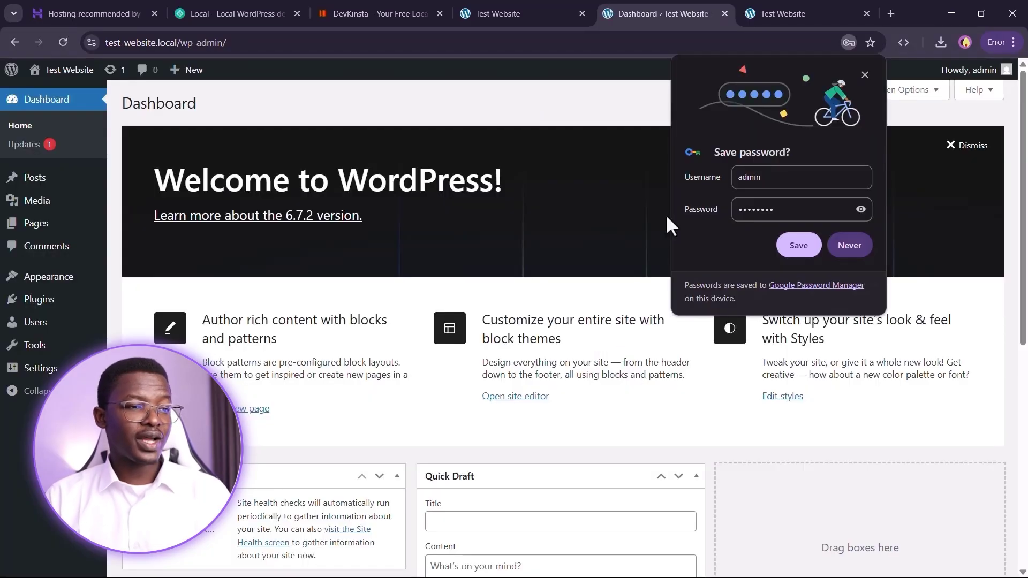
- Save the admin login in Chrome, close the extra Test Website tab, and dismiss the Welcome panel
{"action": "left_click", "coordinate": [797, 252]}
{"action": "left_click", "coordinate": [865, 12]}
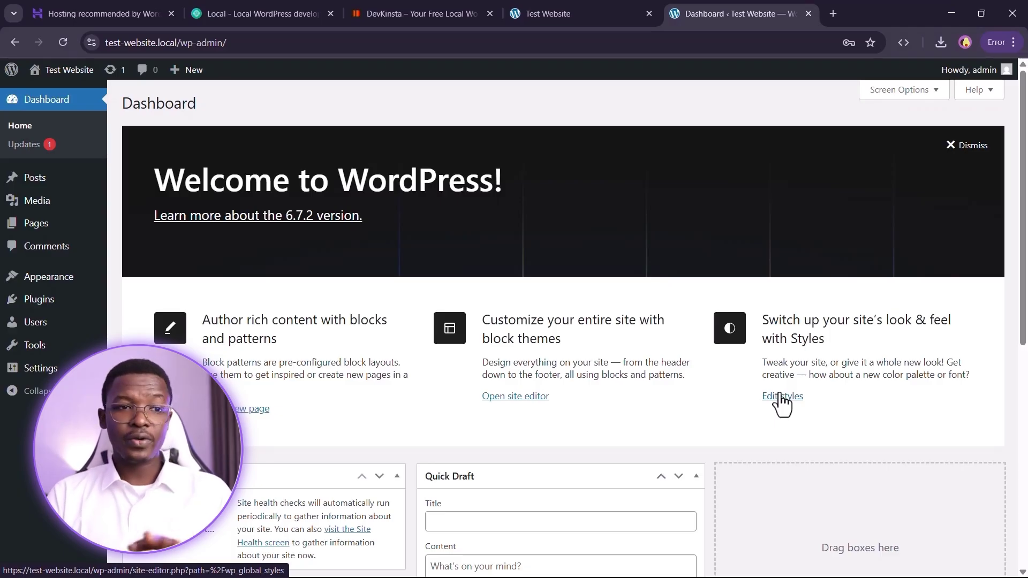
{"action": "left_click", "coordinate": [971, 148]}
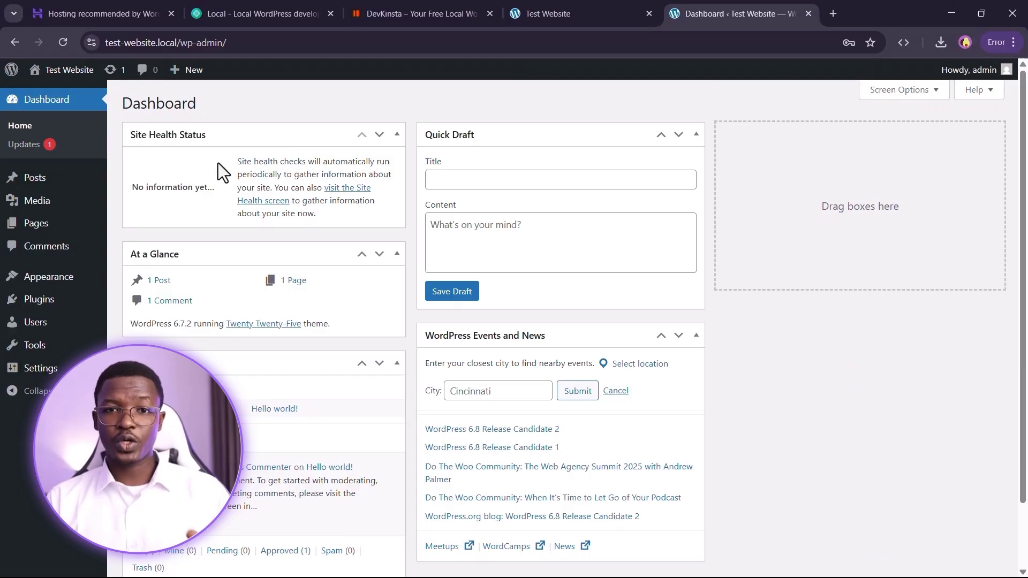
- In Screen Options, hide Site Health Status, At a Glance, Activity, Quick Draft, and Events and News widgets
{"action": "left_click", "coordinate": [887, 91]}
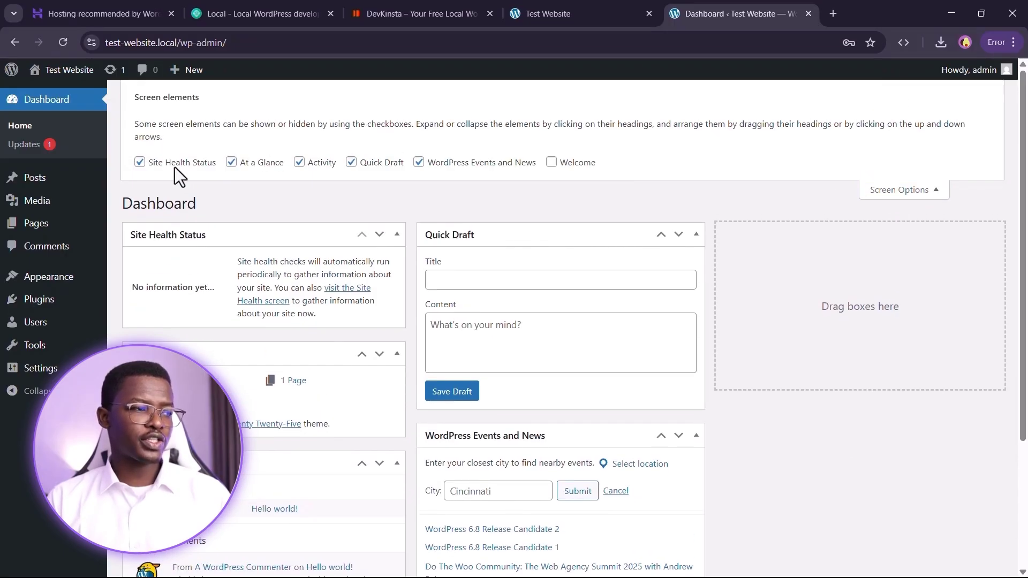
{"action": "left_click", "coordinate": [172, 159]}
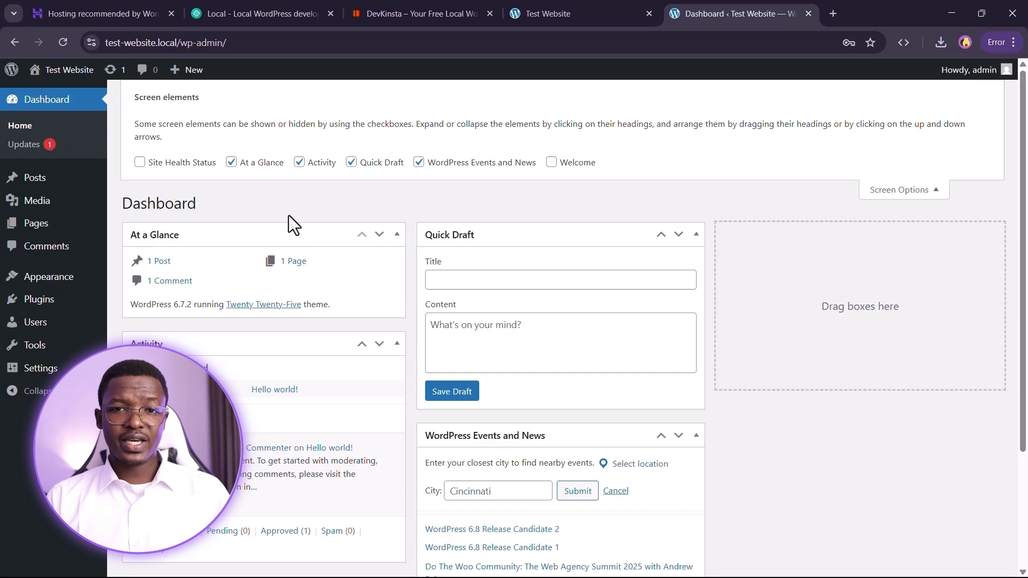
{"action": "left_click", "coordinate": [251, 165]}
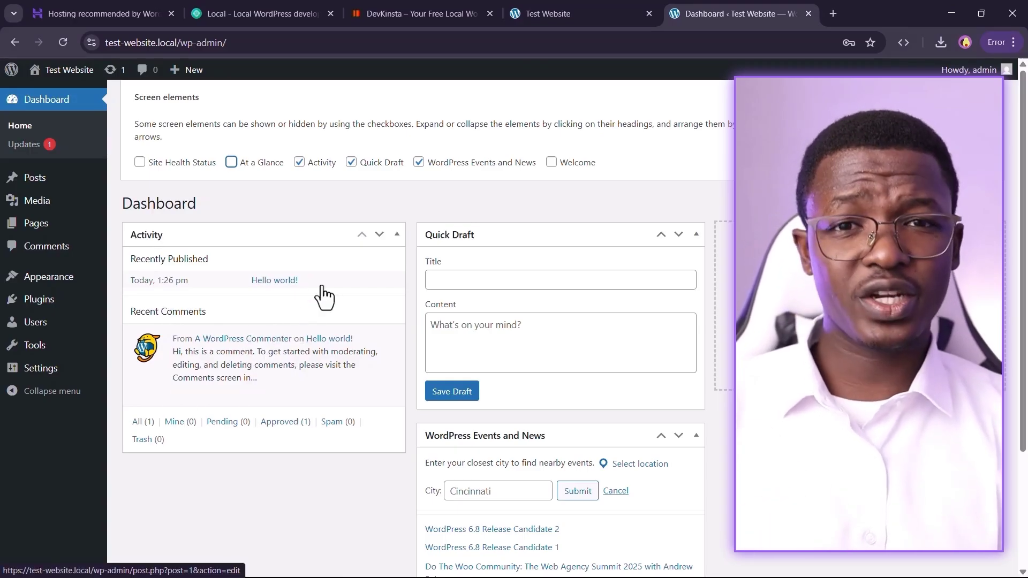
{"action": "left_click", "coordinate": [313, 156]}
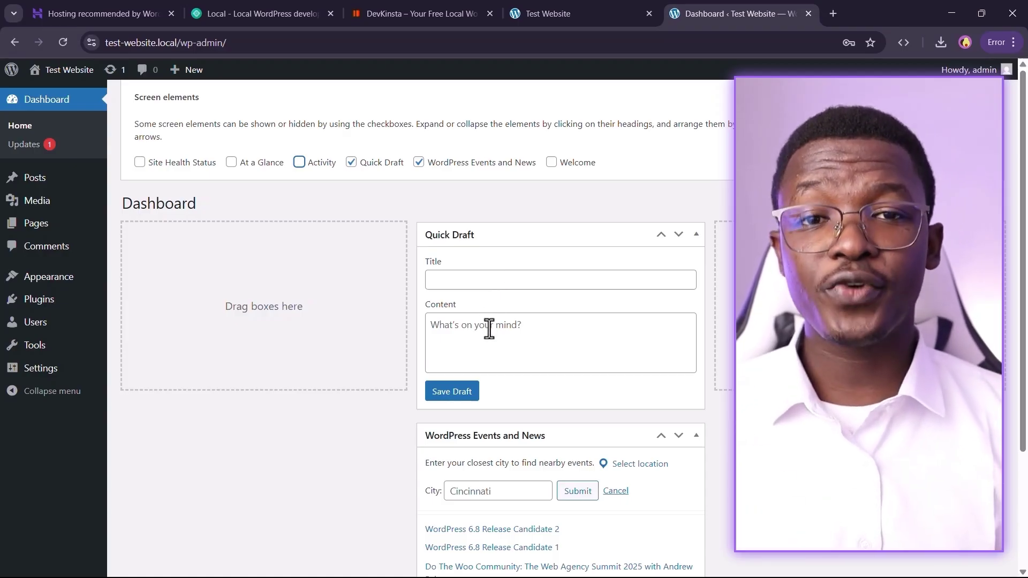
{"action": "left_click", "coordinate": [517, 335]}
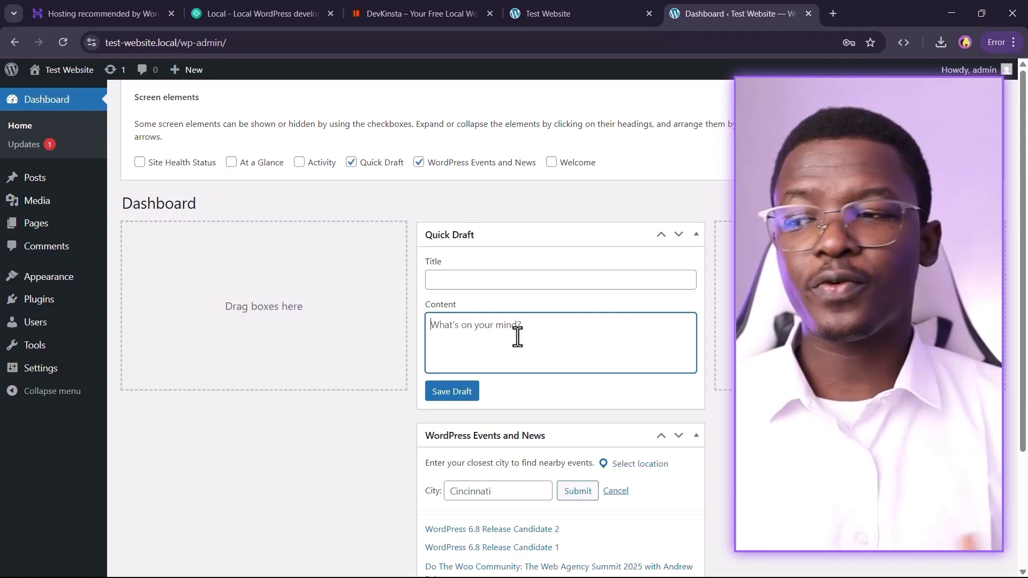
{"action": "left_click", "coordinate": [352, 162]}
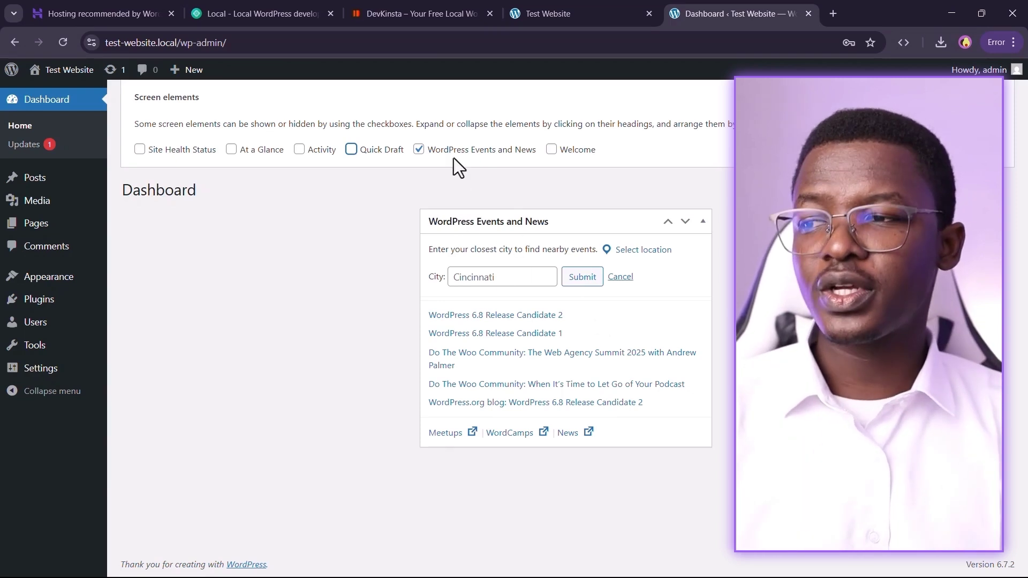
{"action": "left_click", "coordinate": [450, 148]}
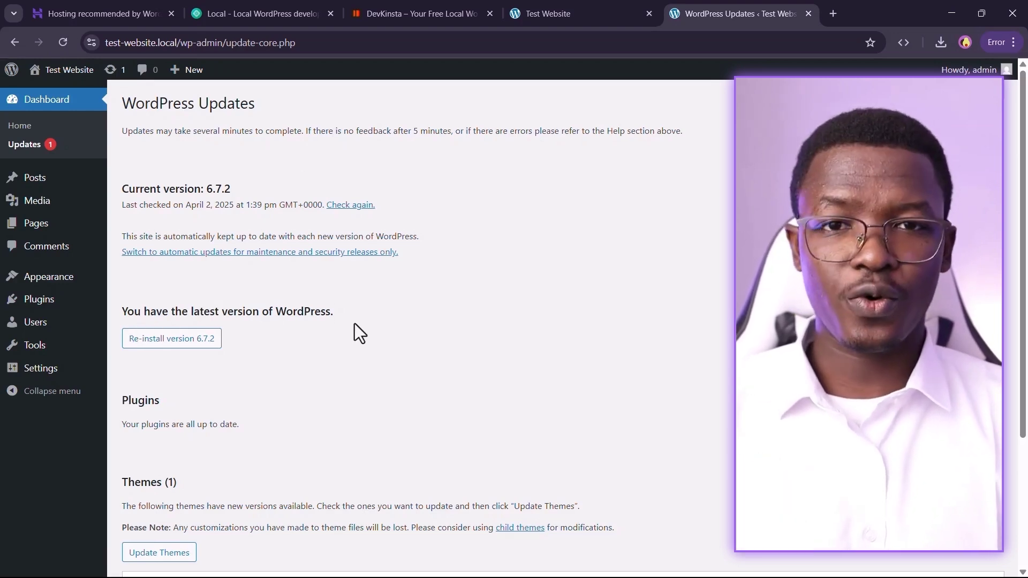
- Check that plugins are up to date, then tick Twenty Twenty-Five and run Update Themes
{"action": "scroll", "coordinate": [355, 324], "scroll_direction": "down", "scroll_amount": 3}
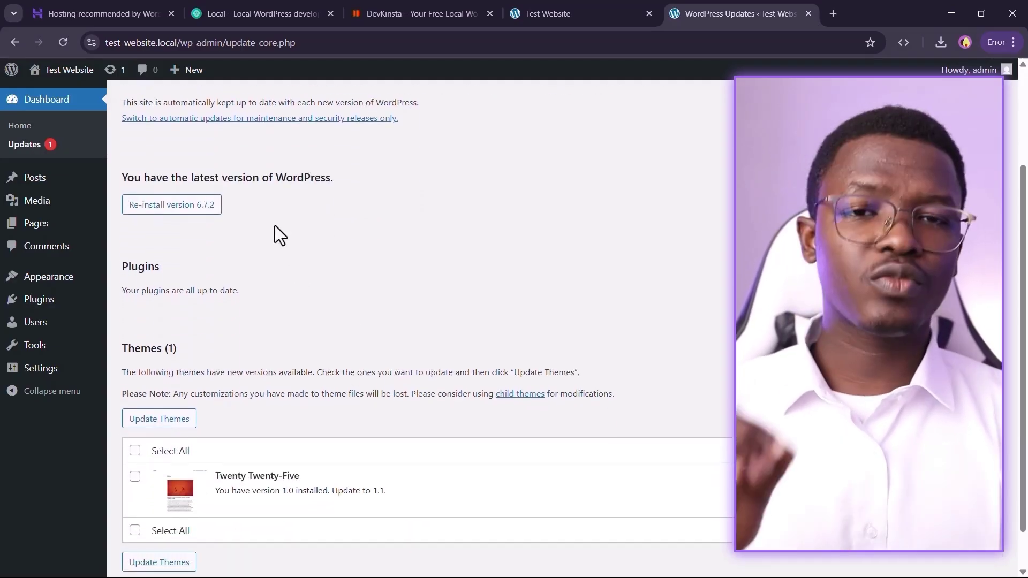
{"action": "scroll", "coordinate": [159, 262], "scroll_direction": "down", "scroll_amount": 1}
{"action": "left_click_drag", "start_coordinate": [120, 212], "coordinate": [241, 259]}
{"action": "left_click", "coordinate": [290, 253]}
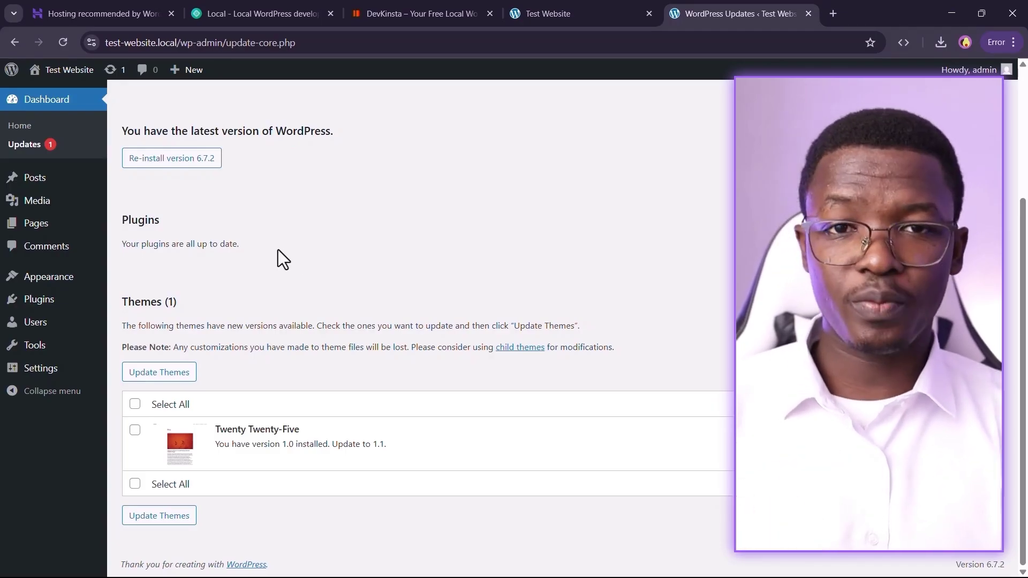
{"action": "left_click_drag", "start_coordinate": [243, 240], "coordinate": [119, 244]}
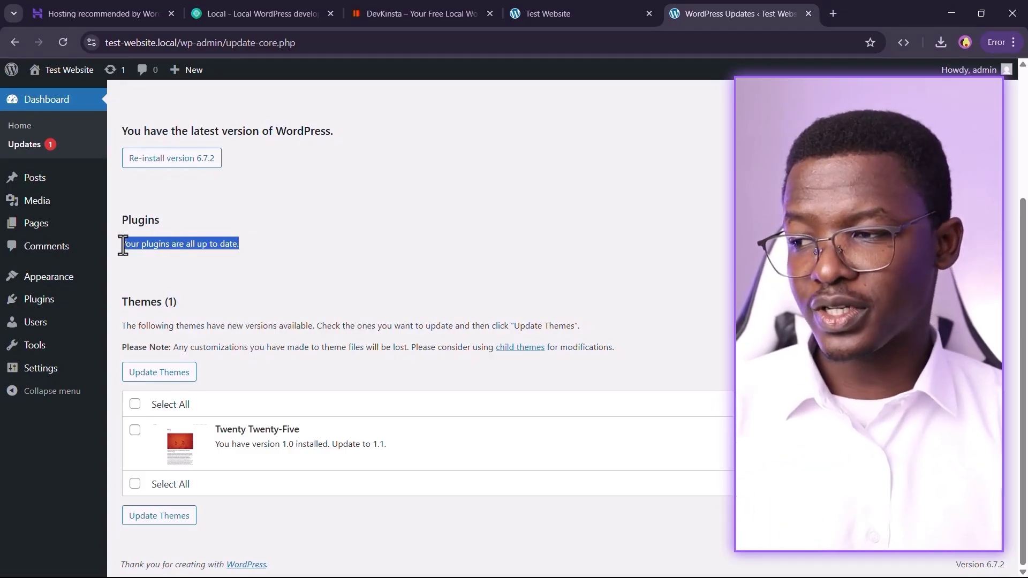
{"action": "left_click", "coordinate": [218, 271]}
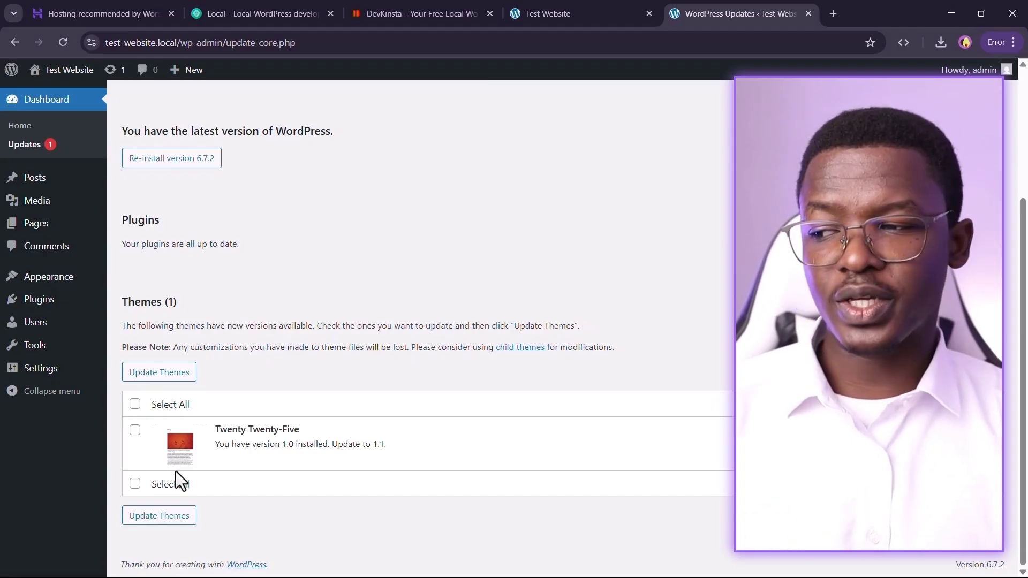
{"action": "left_click", "coordinate": [135, 431]}
{"action": "left_click", "coordinate": [169, 374]}
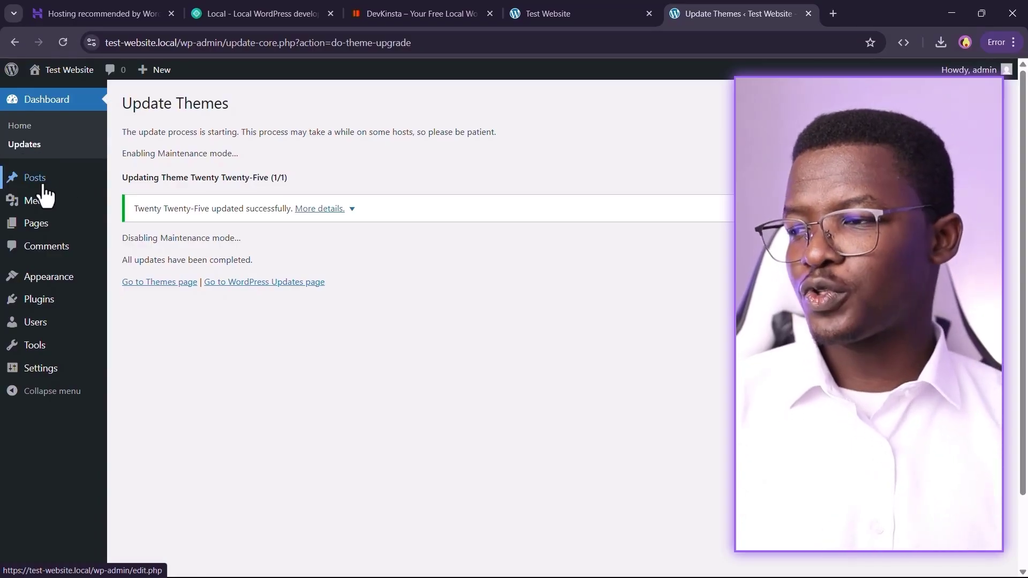
- Go to Media > Library in the sidebar to view the empty media library
{"action": "mouse_move", "coordinate": [28, 185]}
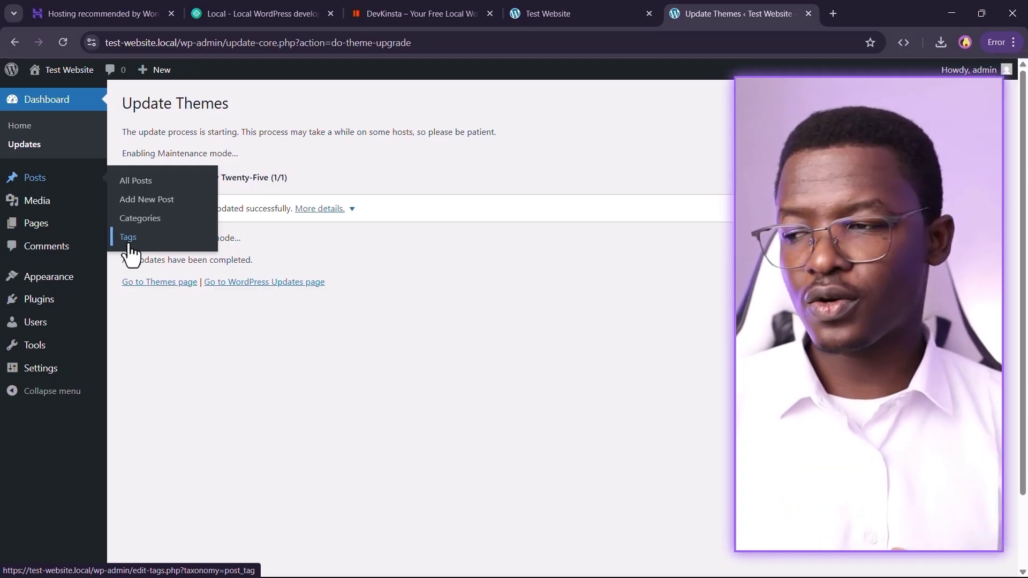
{"action": "mouse_move", "coordinate": [6, 207]}
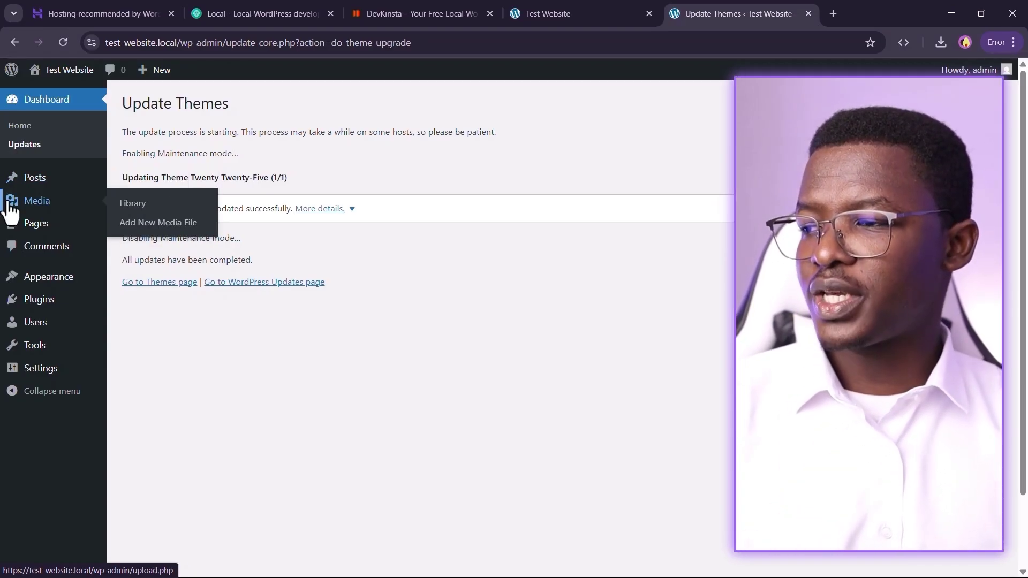
{"action": "left_click", "coordinate": [152, 207]}
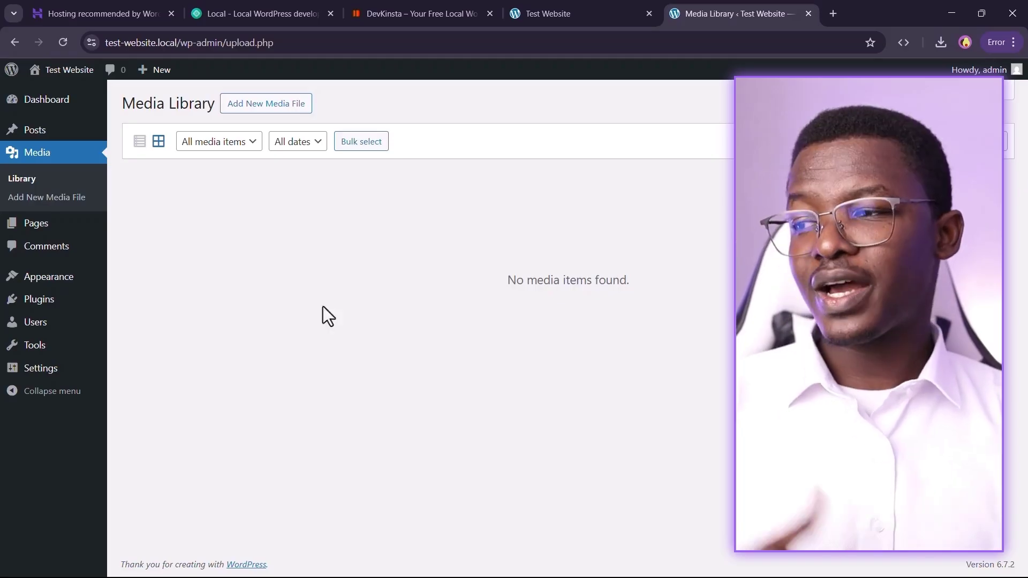
- Reveal the new-media upload area, then browse the Pages list
{"action": "left_click", "coordinate": [257, 111]}
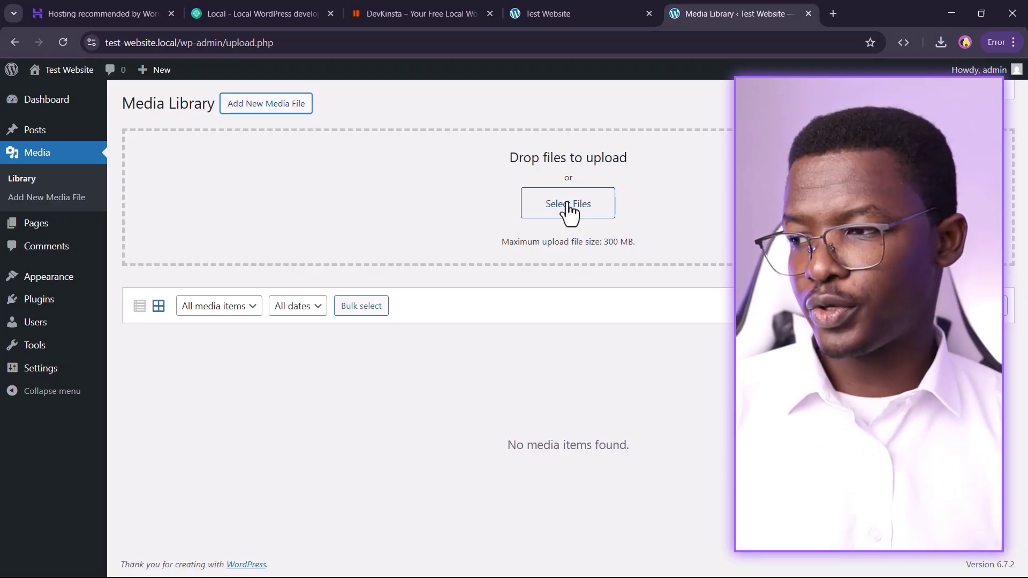
{"action": "left_click", "coordinate": [21, 231]}
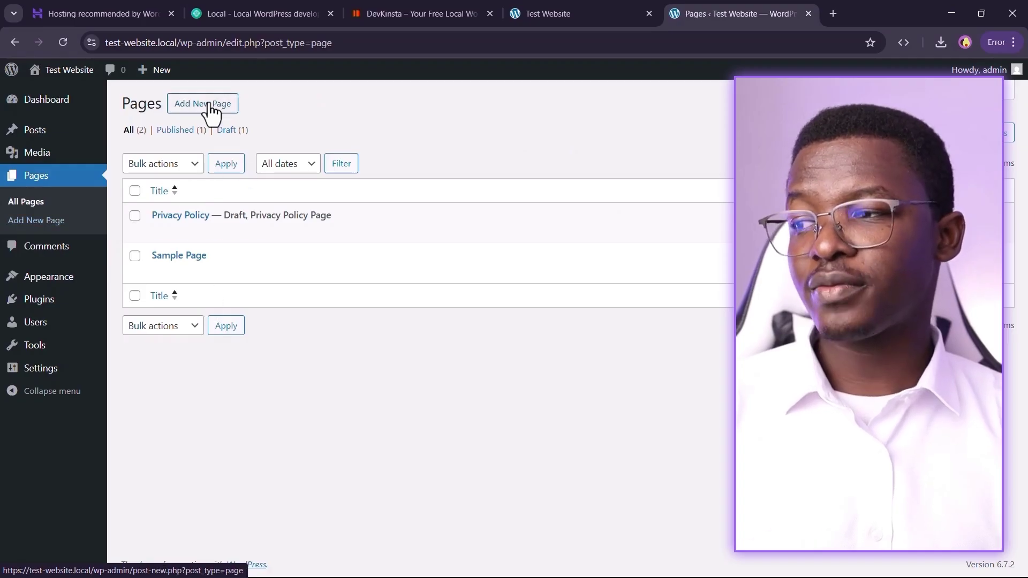
{"action": "mouse_move", "coordinate": [238, 225]}
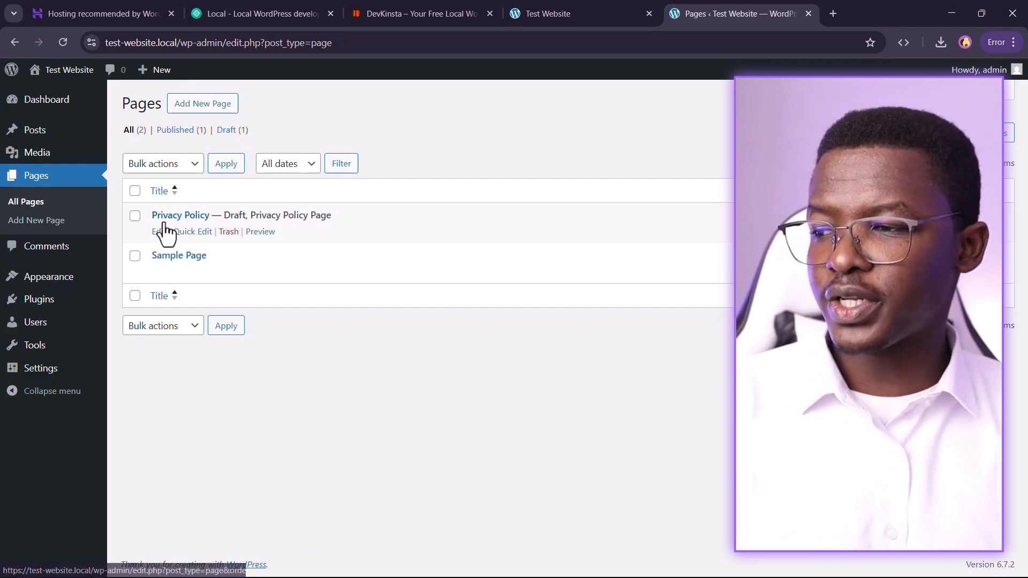
{"action": "mouse_move", "coordinate": [168, 260]}
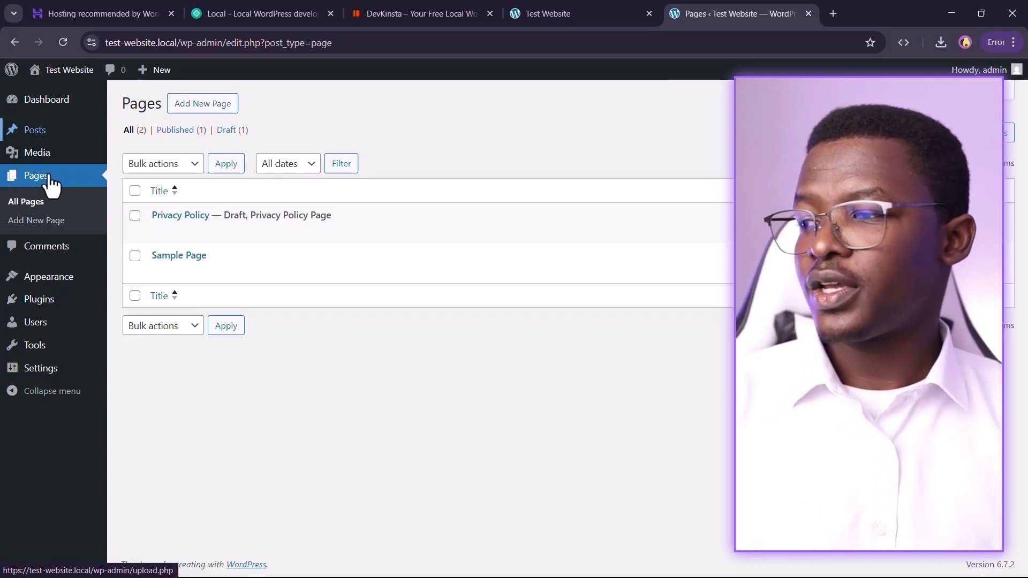
{"action": "mouse_move", "coordinate": [20, 134]}
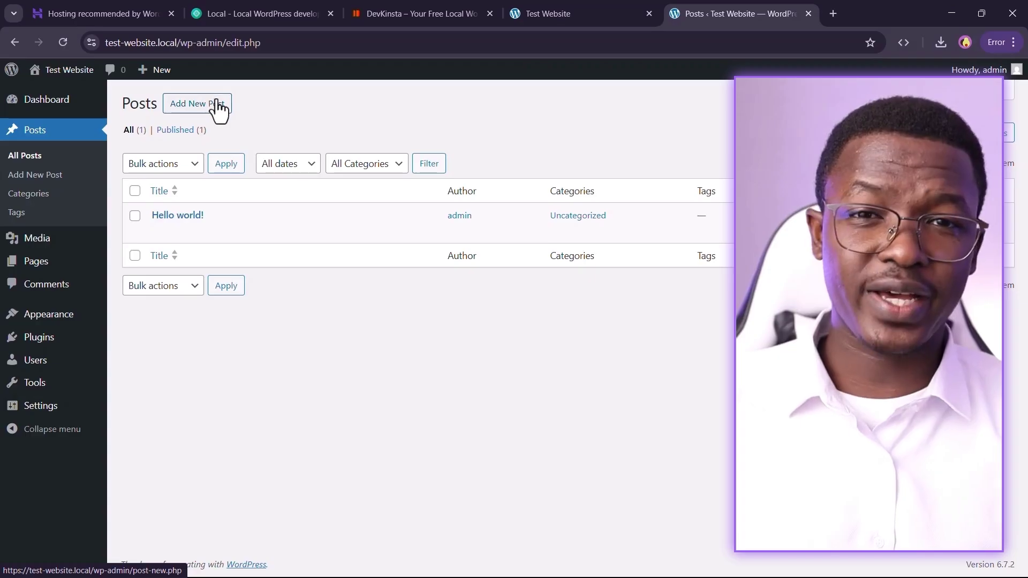
- View the Comments list, then go to Appearance > Themes to see the installed themes
{"action": "left_click", "coordinate": [40, 289]}
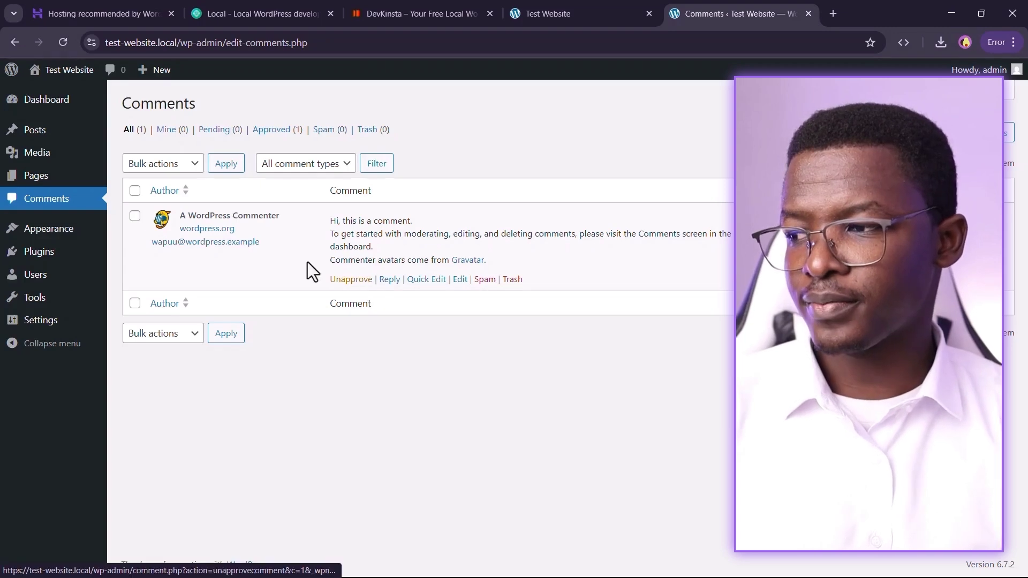
{"action": "mouse_move", "coordinate": [35, 235]}
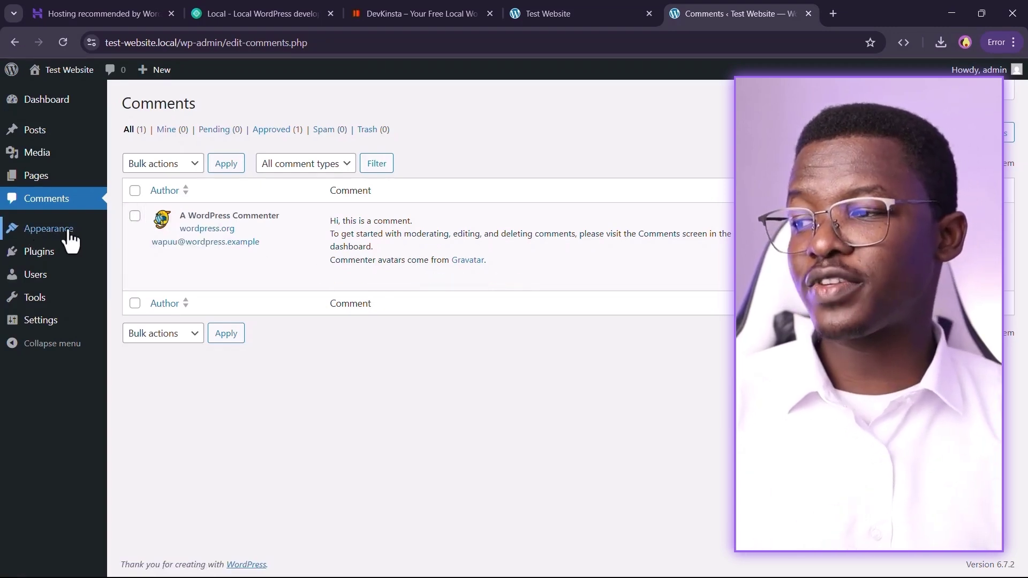
{"action": "left_click", "coordinate": [136, 240]}
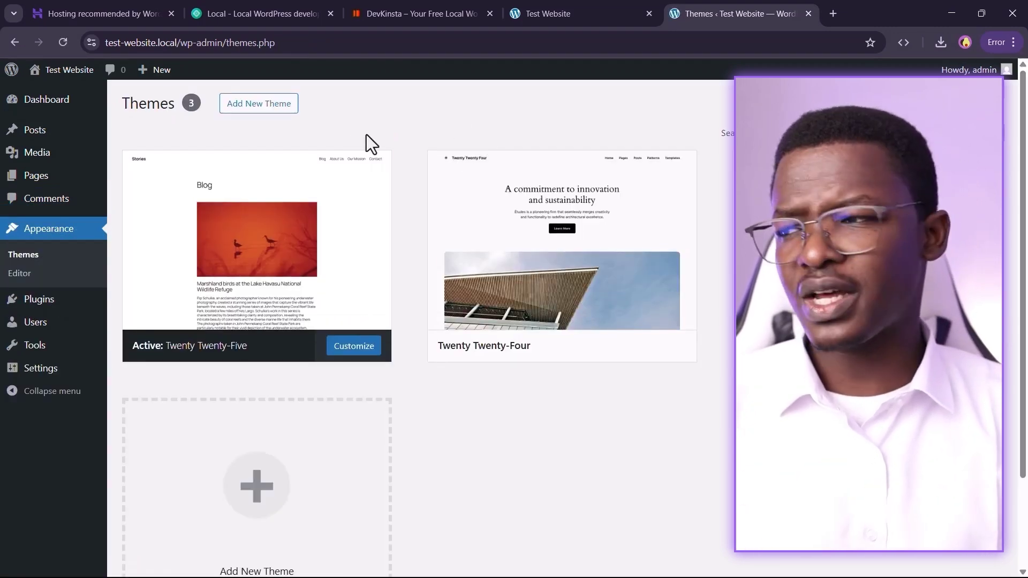